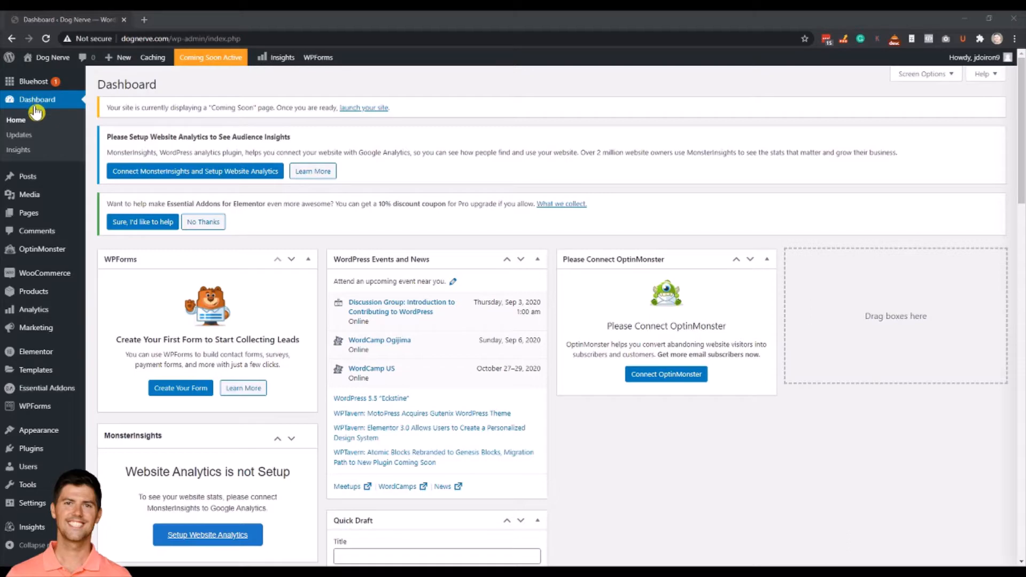
Open the Starter Templates library for the site and choose Elementor as the page builder
mouse_move(34, 438)
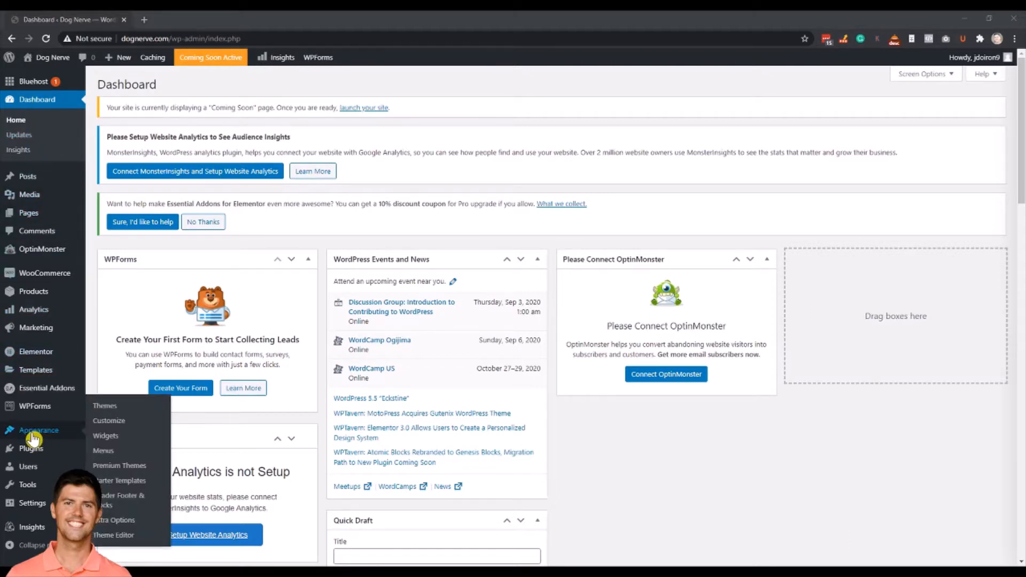
left_click(112, 488)
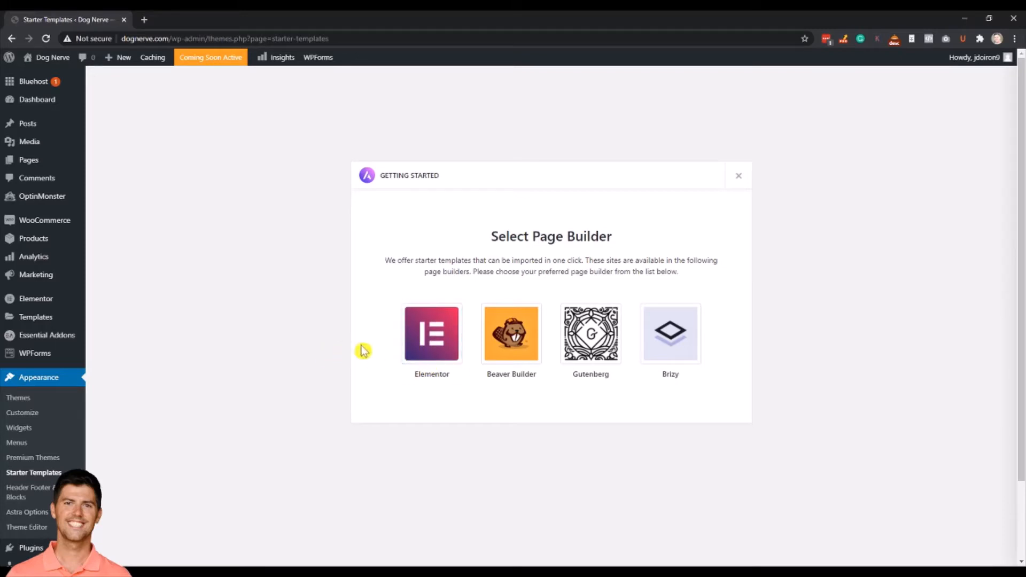
mouse_move(54, 354)
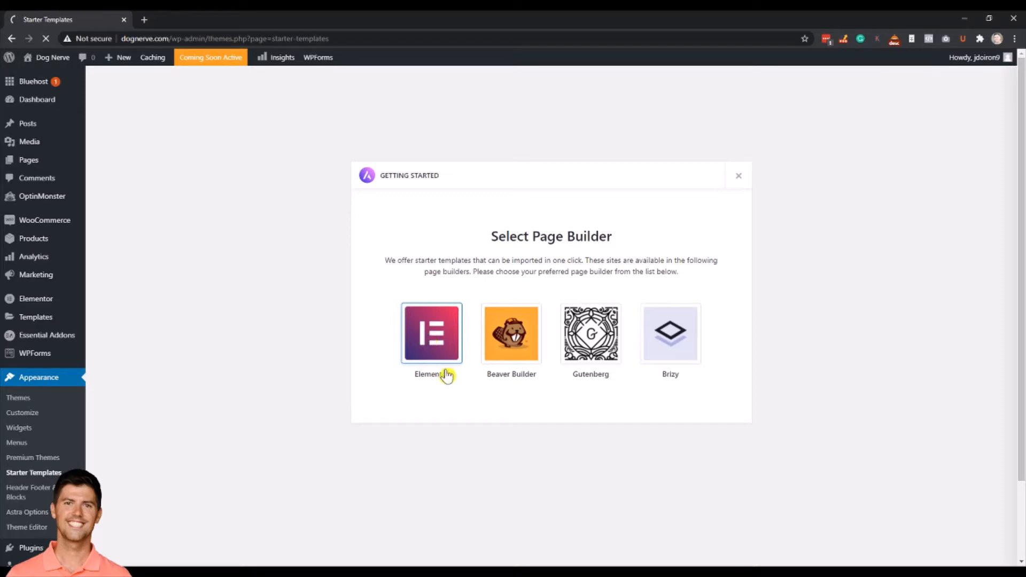
left_click(436, 341)
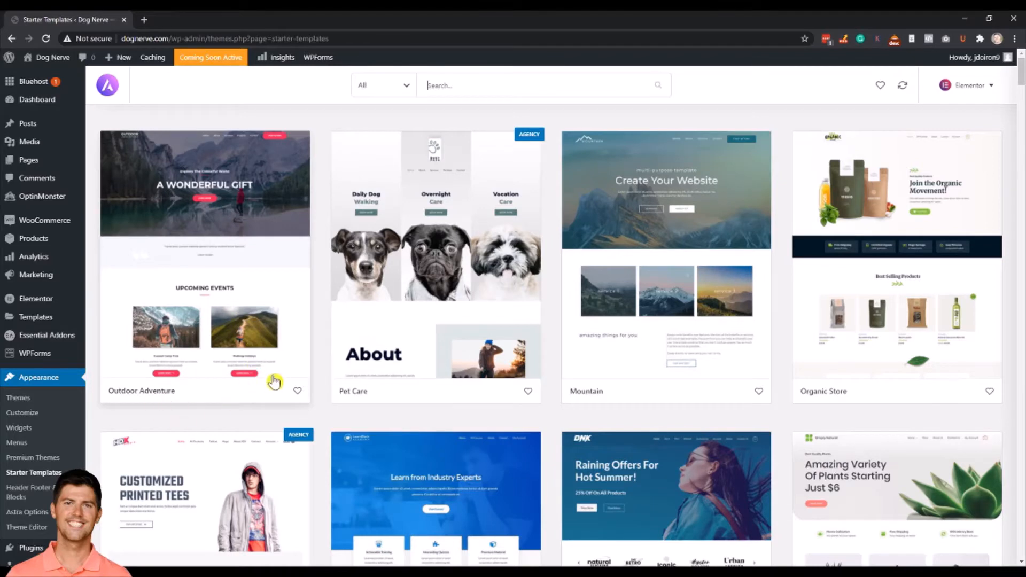
Open the Outdoor Adventure template's site preview and examine the sections of its home page
left_click(259, 202)
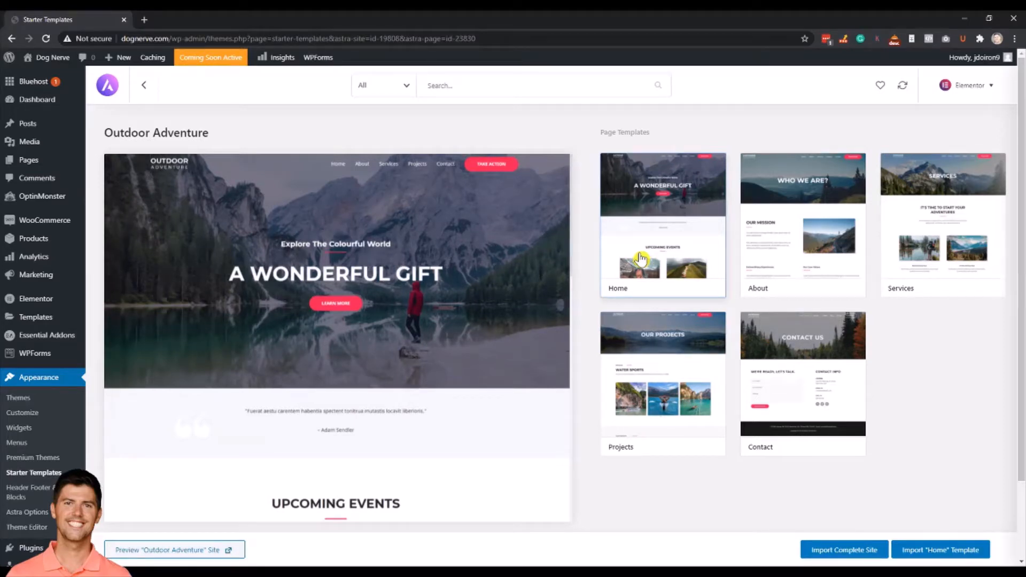
left_click(210, 551)
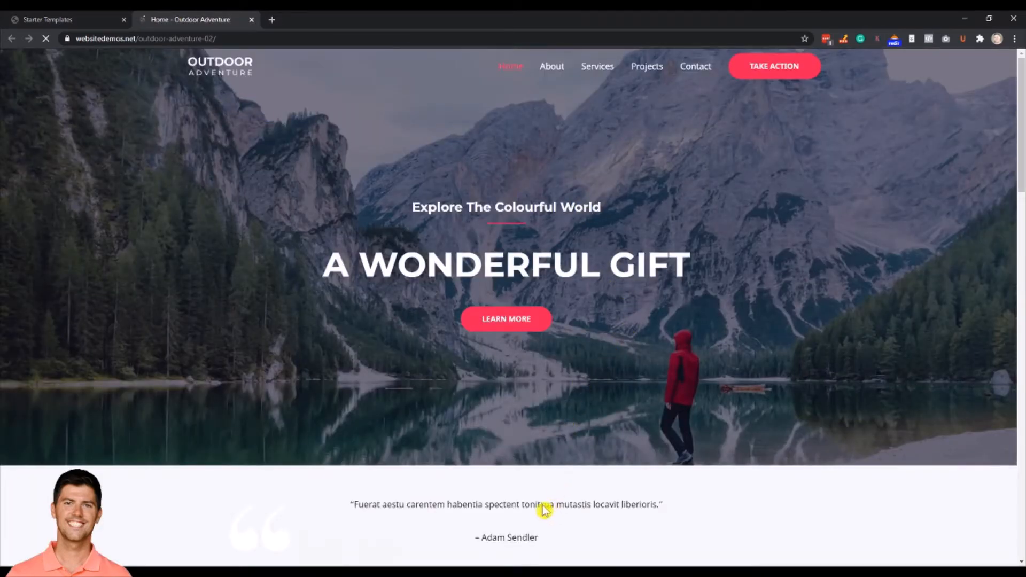
scroll(549, 498, "down", 15)
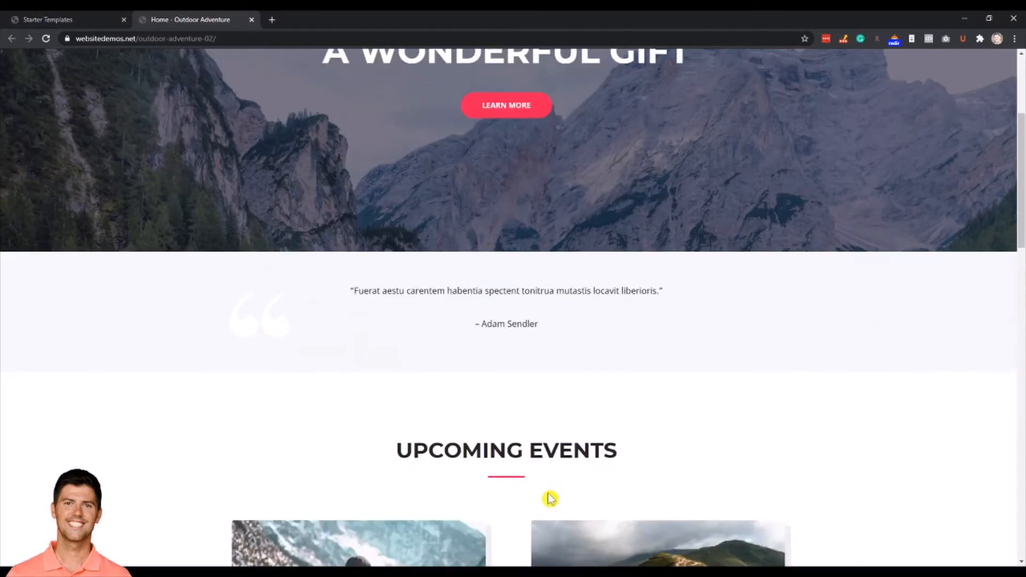
scroll(522, 376, "down", 10)
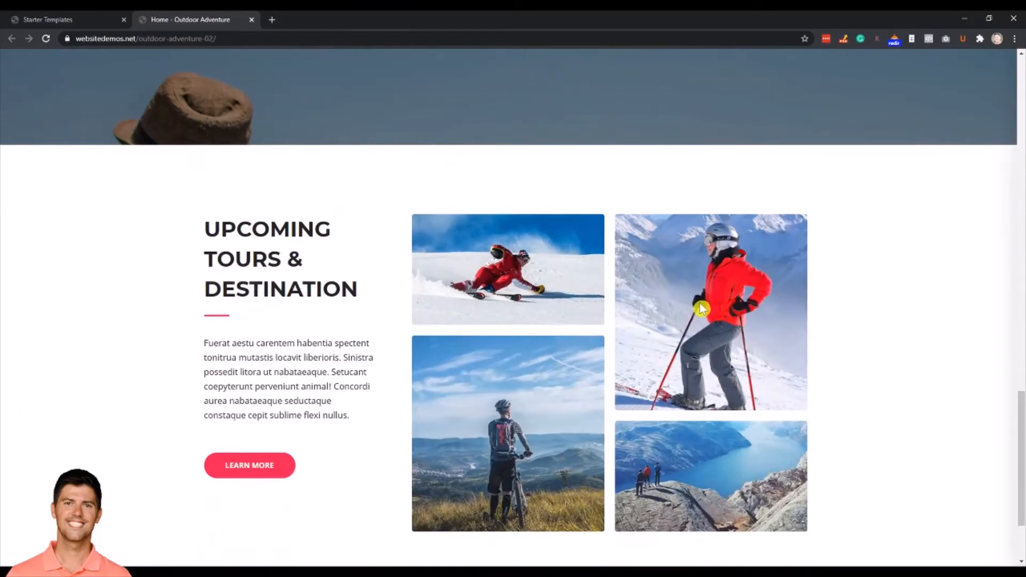
scroll(716, 327, "down", 3)
scroll(551, 353, "up", 8)
scroll(551, 353, "up", 12)
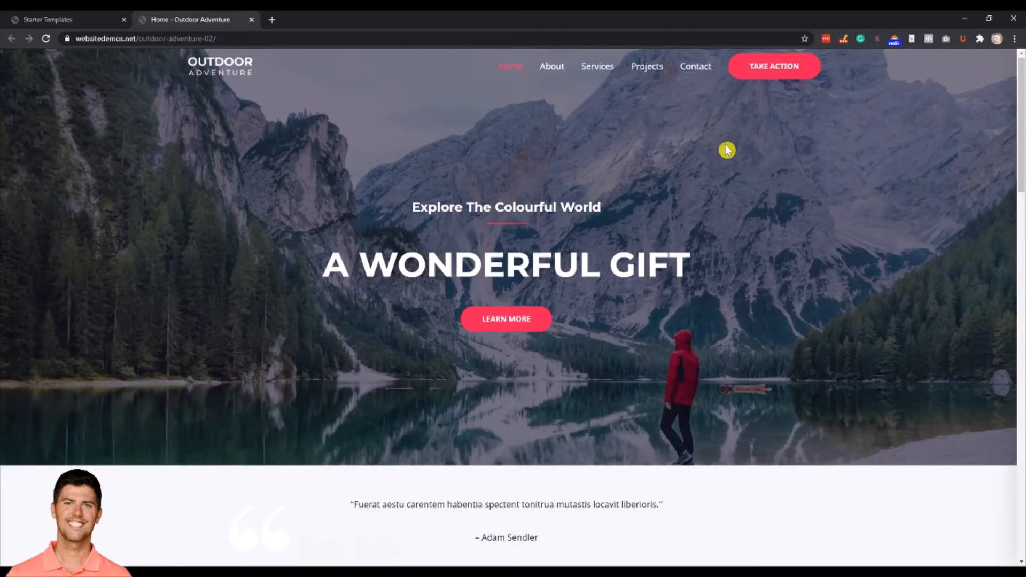
scroll(679, 331, "down", 6)
scroll(529, 289, "up", 5)
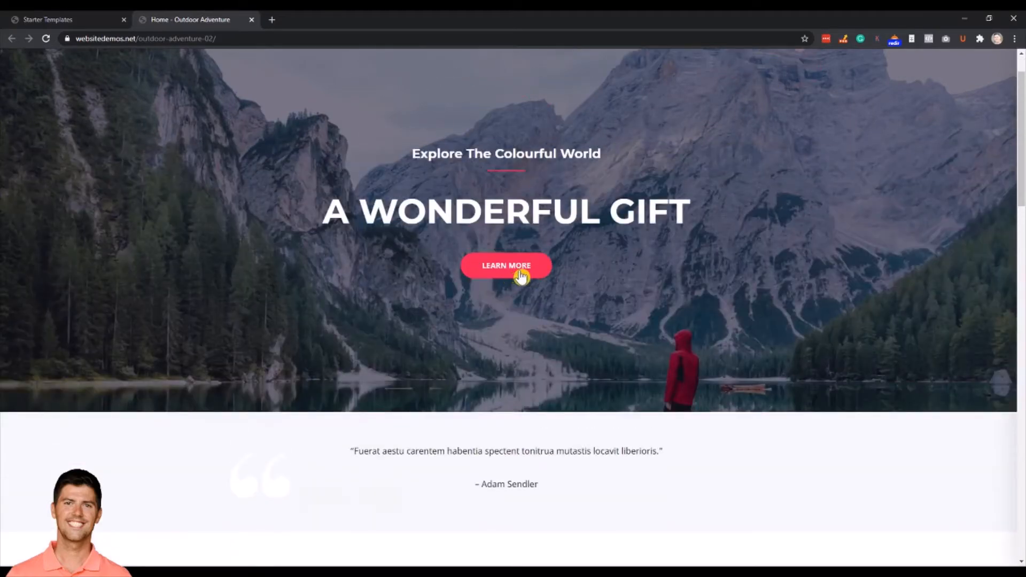
scroll(522, 276, "up", 1)
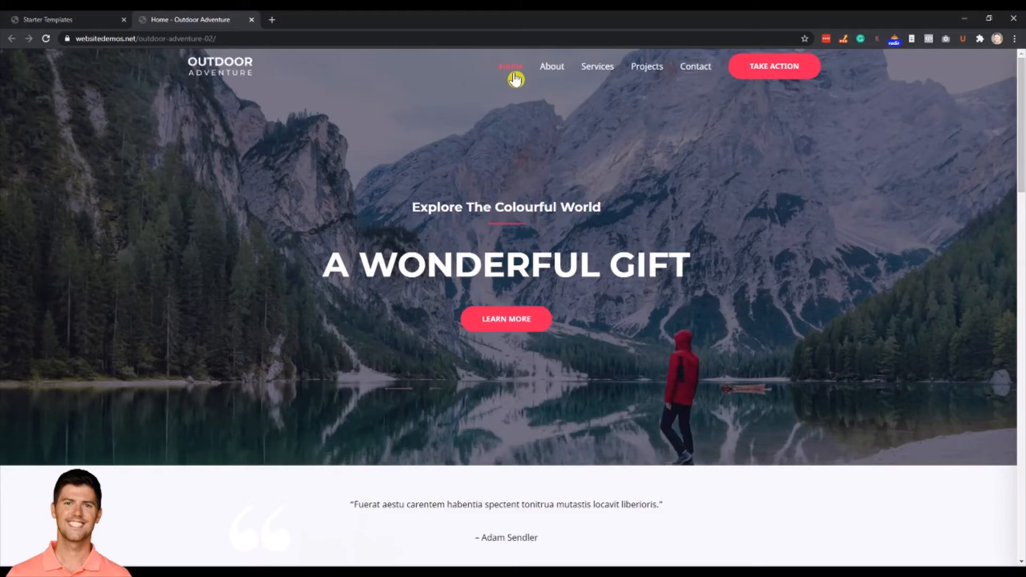
Review the About, Services and Projects pages of the Outdoor Adventure demo site
left_click(556, 79)
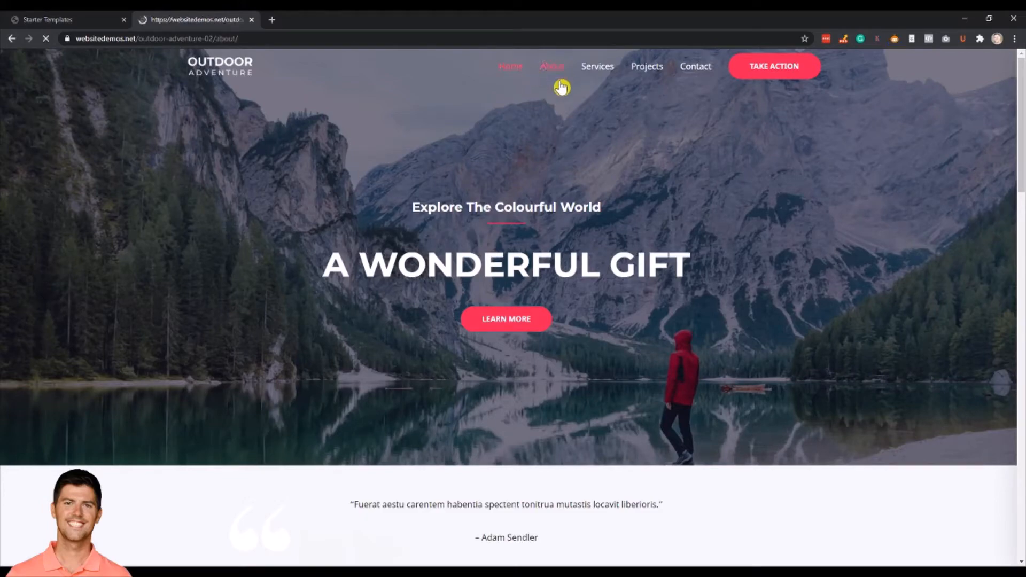
scroll(527, 362, "down", 6)
scroll(524, 382, "up", 6)
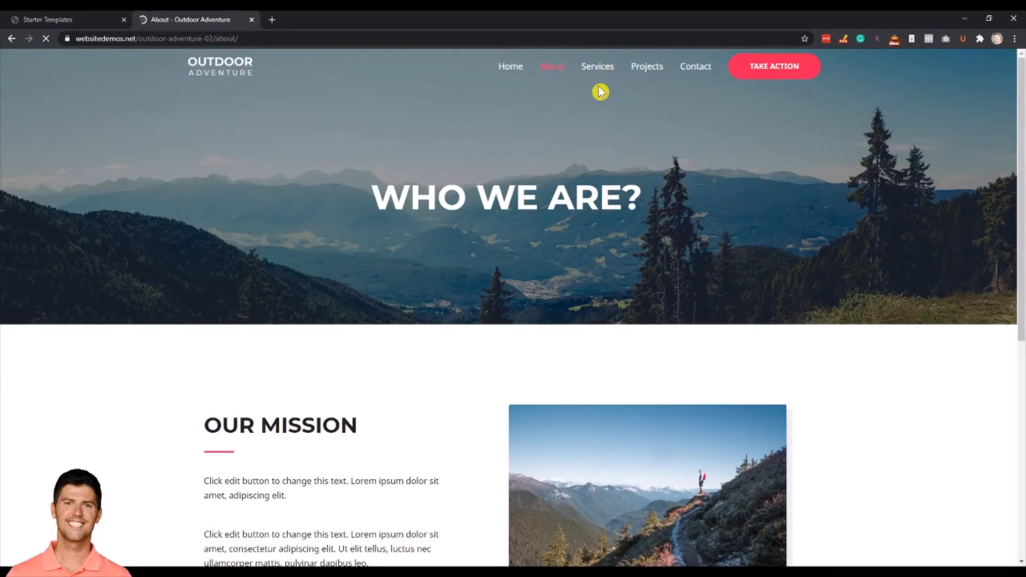
left_click(604, 70)
scroll(567, 267, "down", 6)
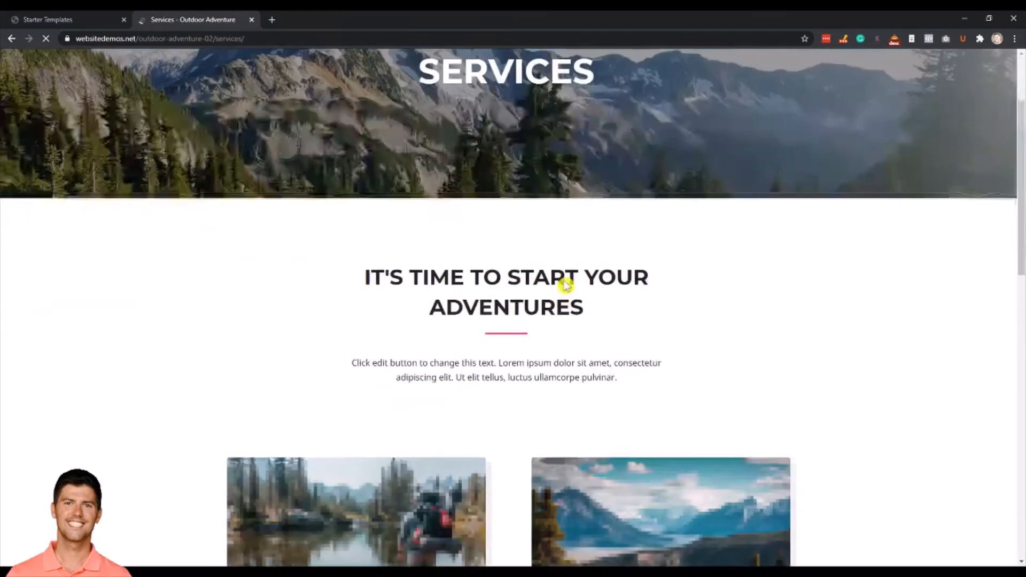
scroll(570, 368, "down", 5)
scroll(576, 360, "up", 12)
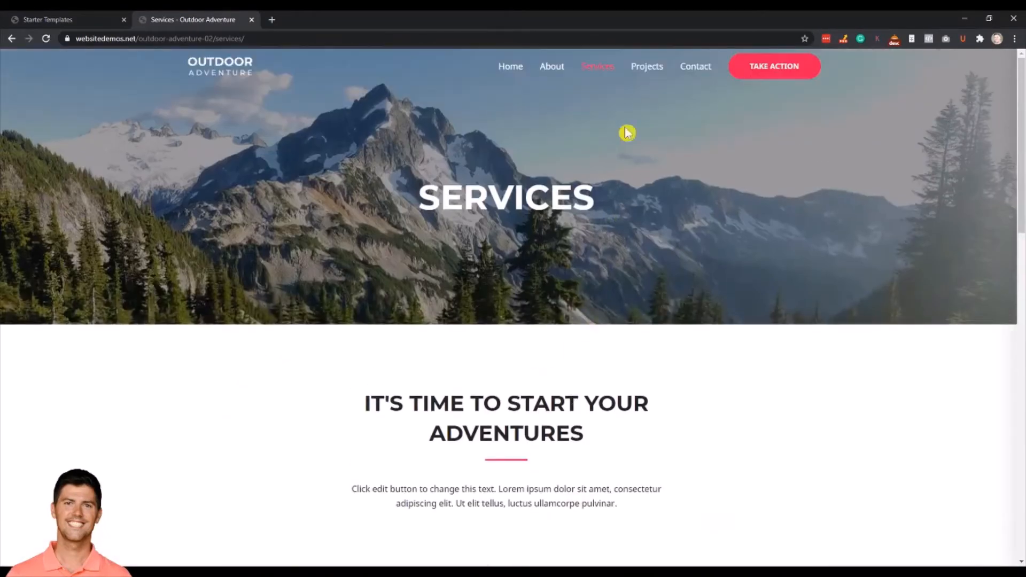
scroll(530, 396, "down", 5)
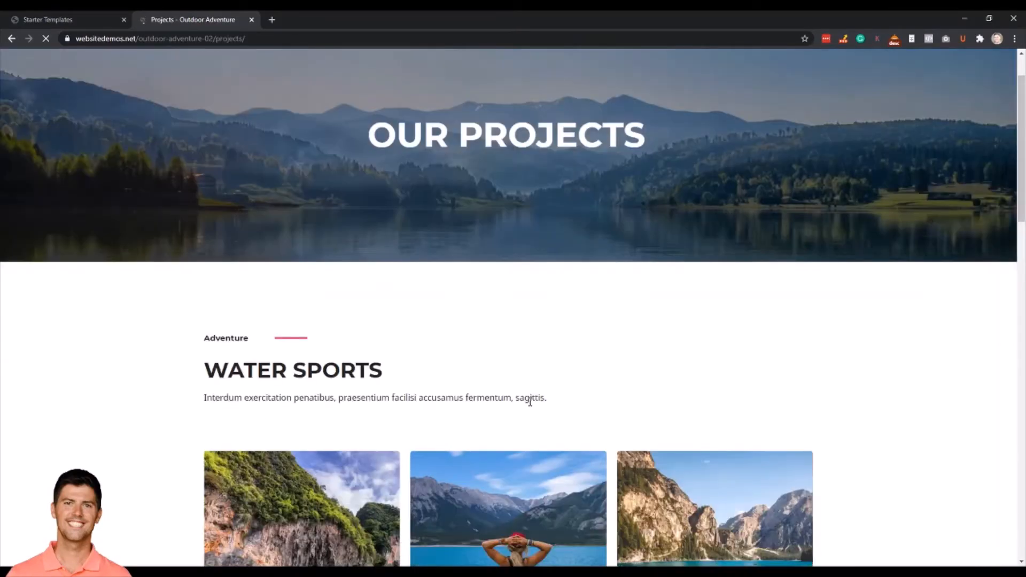
scroll(524, 423, "down", 6)
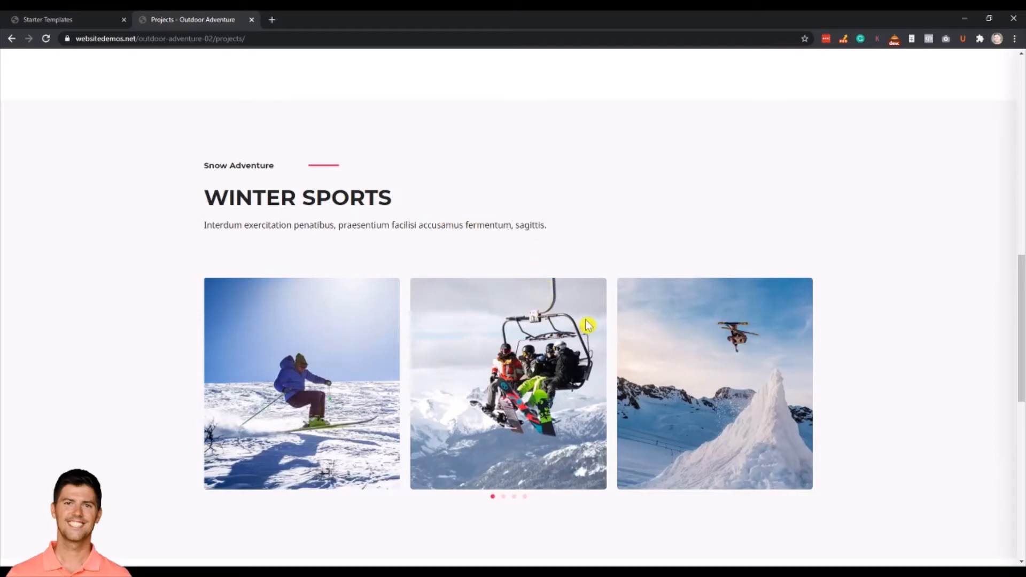
scroll(588, 324, "up", 10)
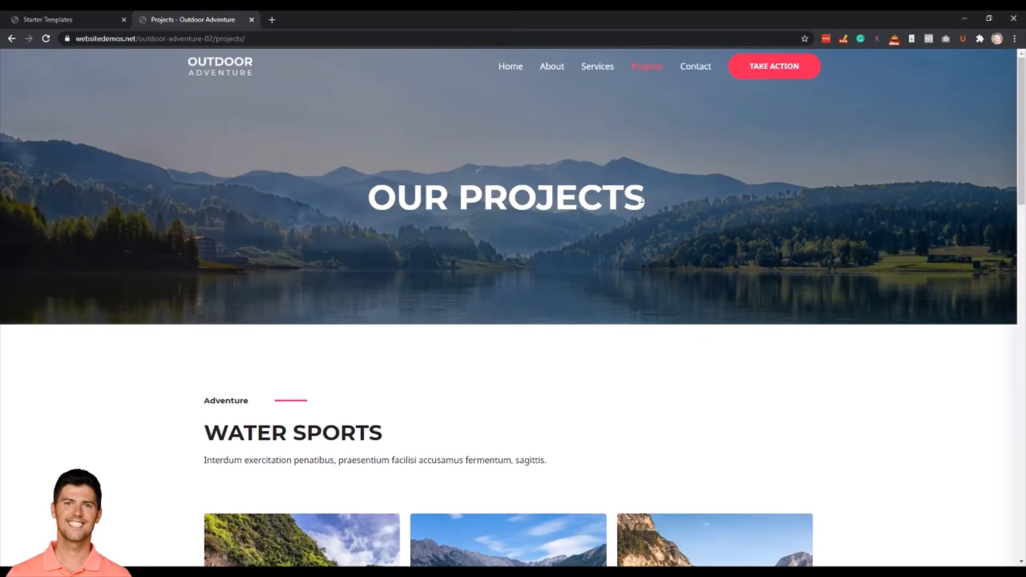
View the demo site's Contact page, revisit its About page, and return to its home page
left_click(692, 69)
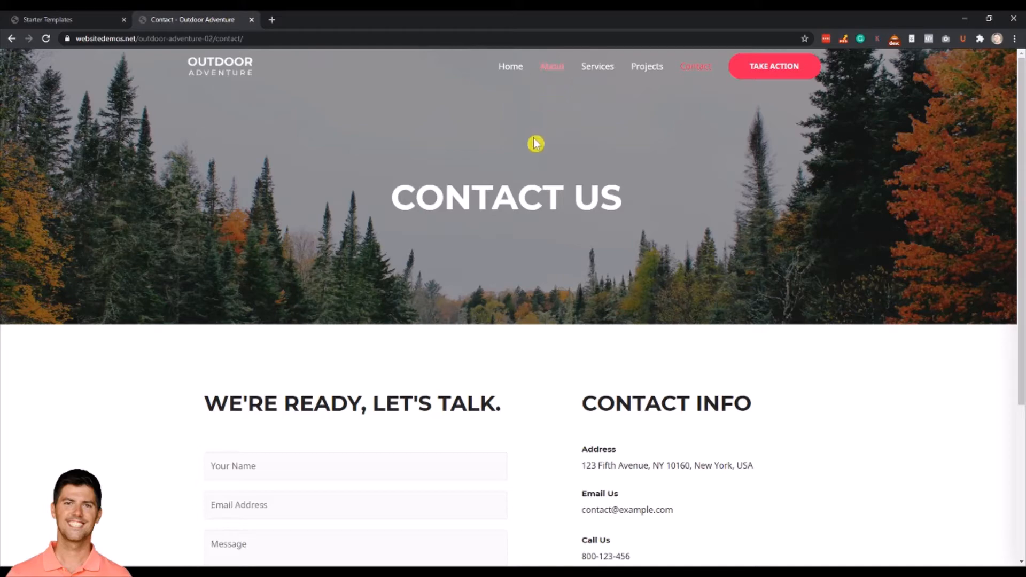
left_click(554, 69)
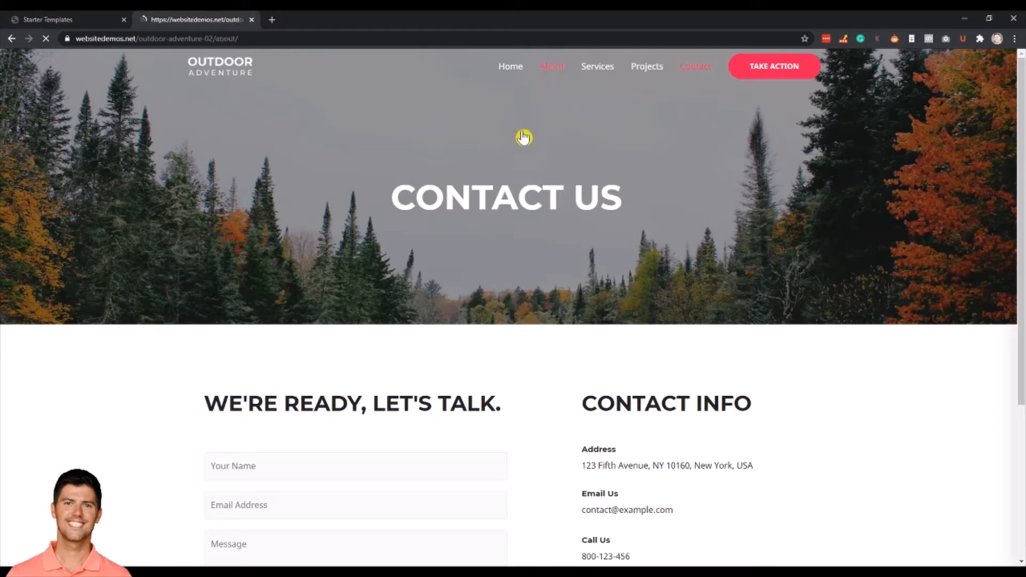
scroll(396, 321, "down", 1)
scroll(374, 360, "up", 1)
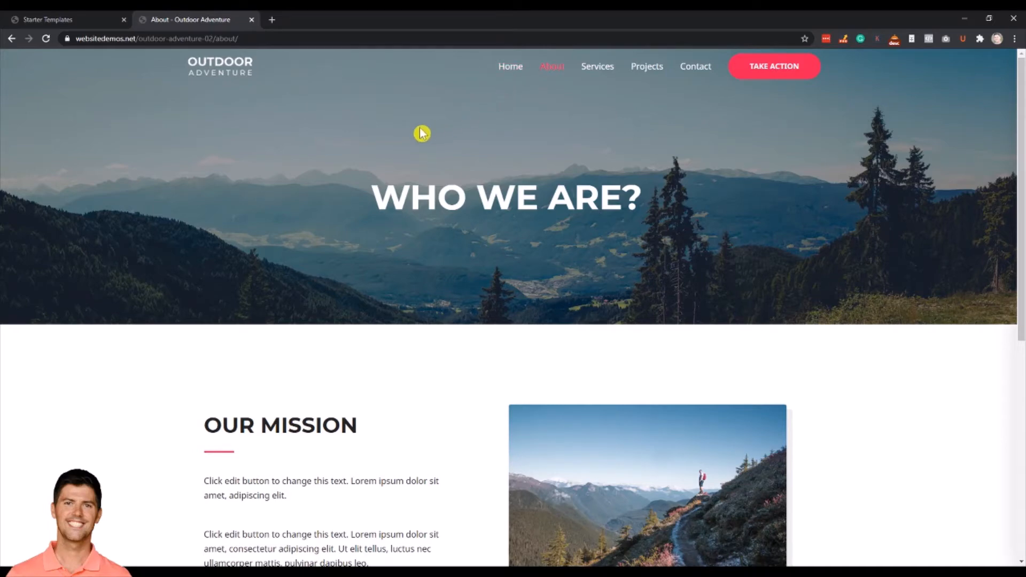
left_click(513, 67)
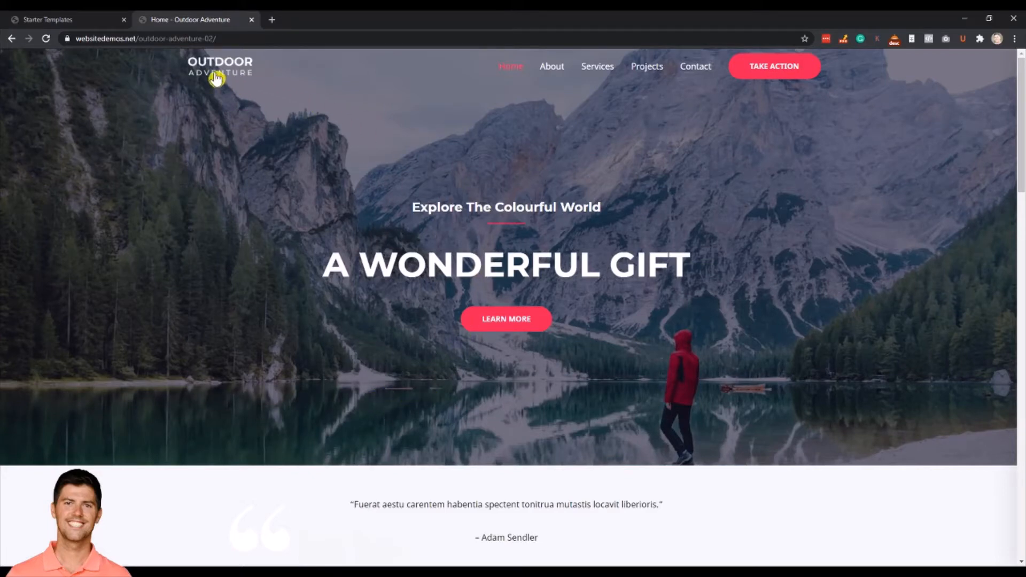
Go back to the full list of starter templates and browse the designs, including those labelled Agency
left_click(67, 20)
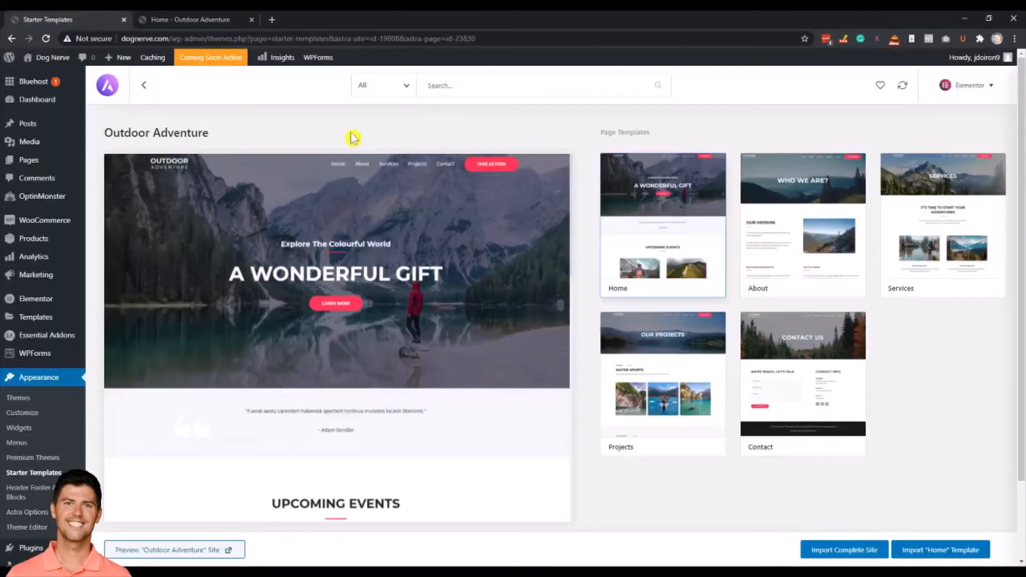
left_click(143, 87)
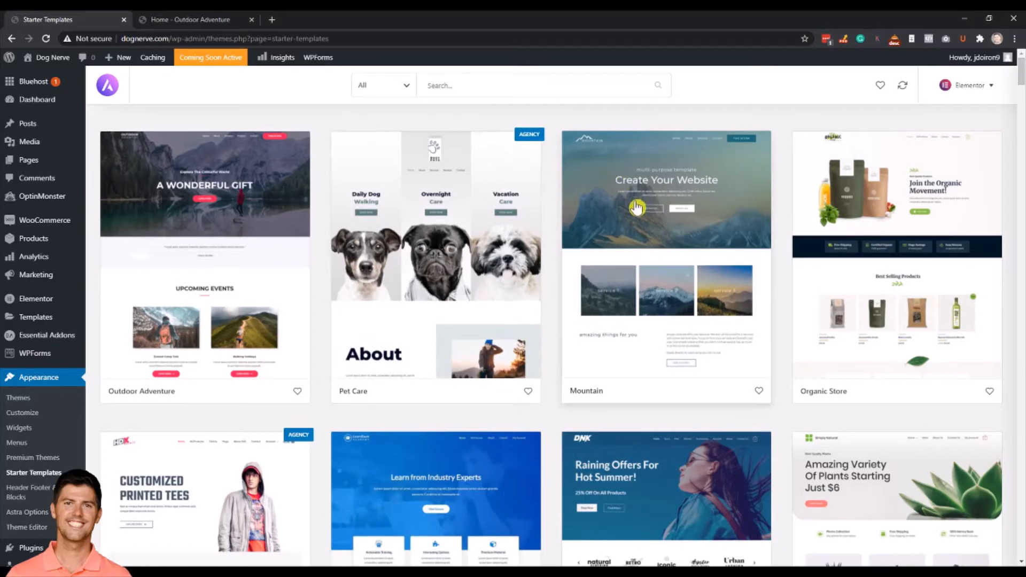
scroll(813, 298, "down", 3)
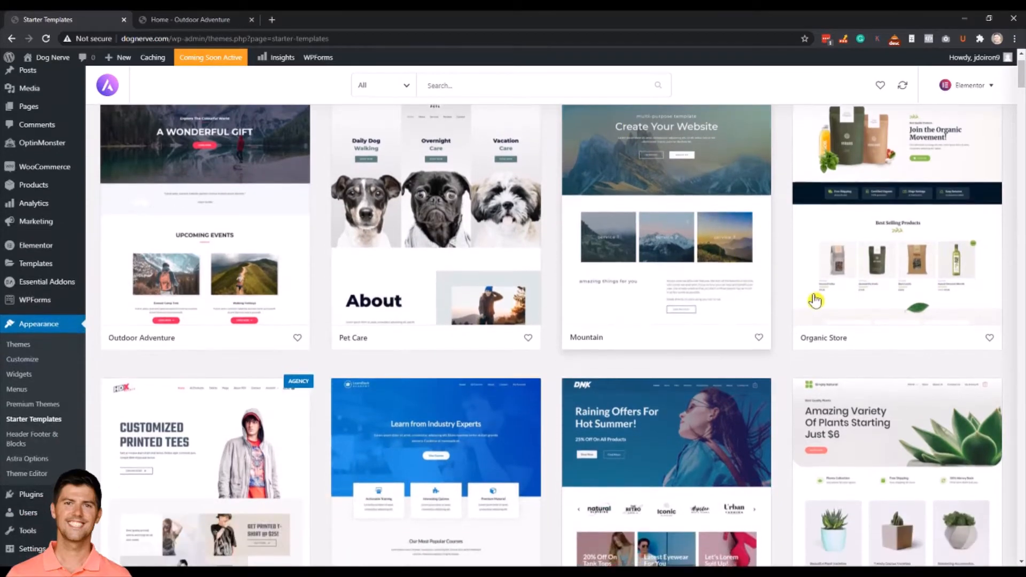
scroll(795, 378, "down", 2)
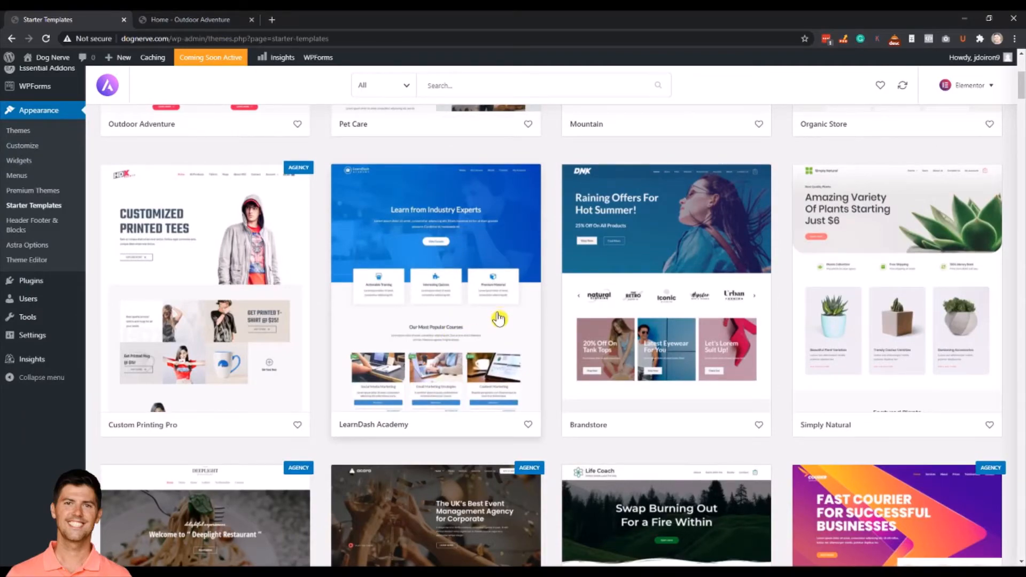
scroll(499, 319, "down", 5)
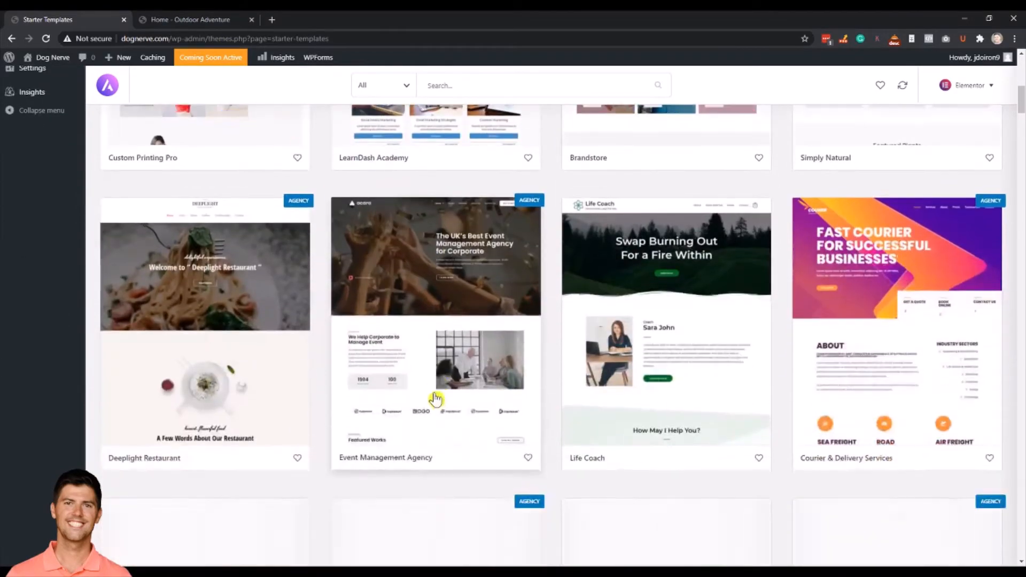
scroll(436, 398, "down", 2)
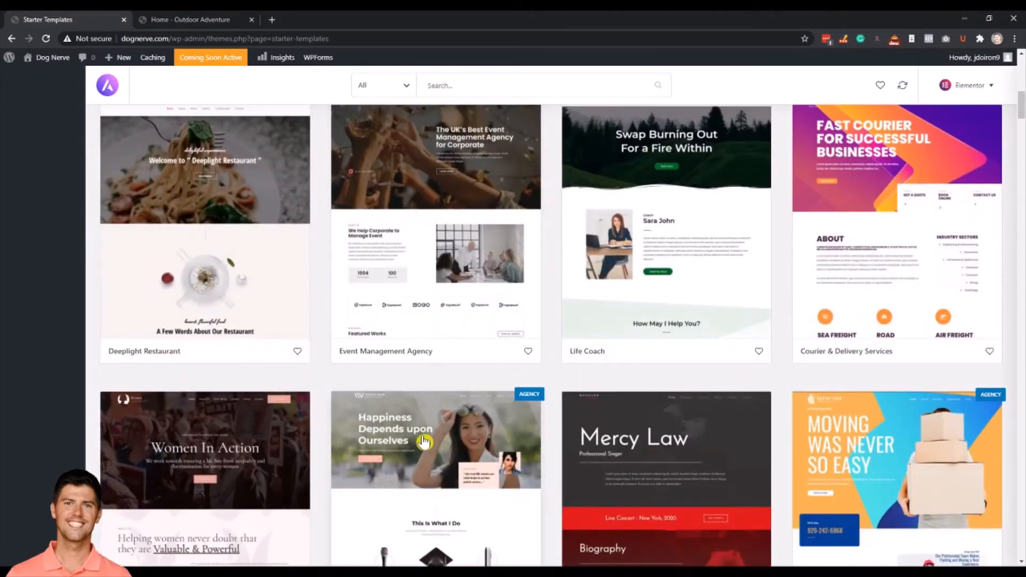
scroll(289, 460, "down", 3)
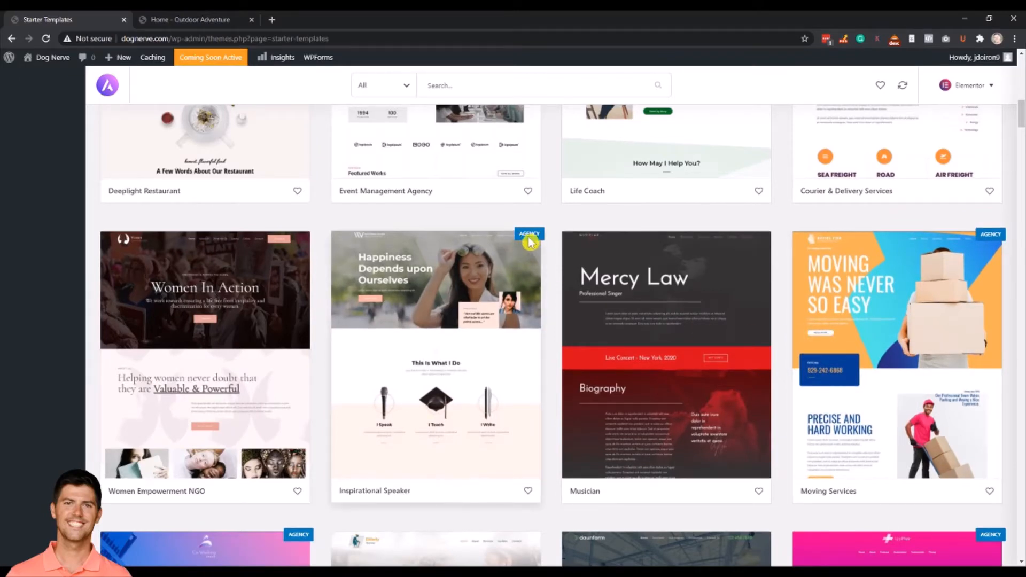
scroll(534, 243, "up", 5)
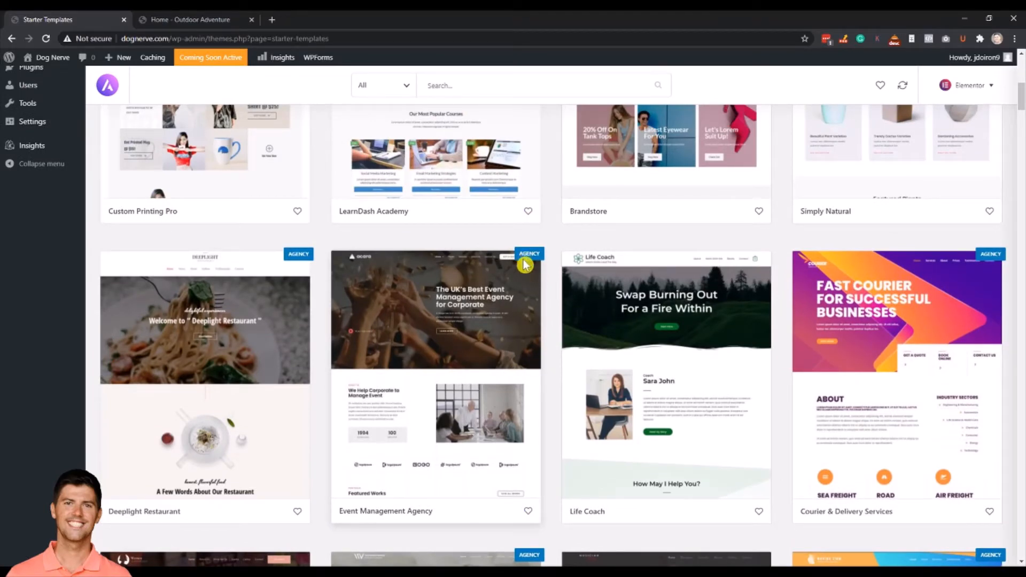
scroll(524, 262, "up", 7)
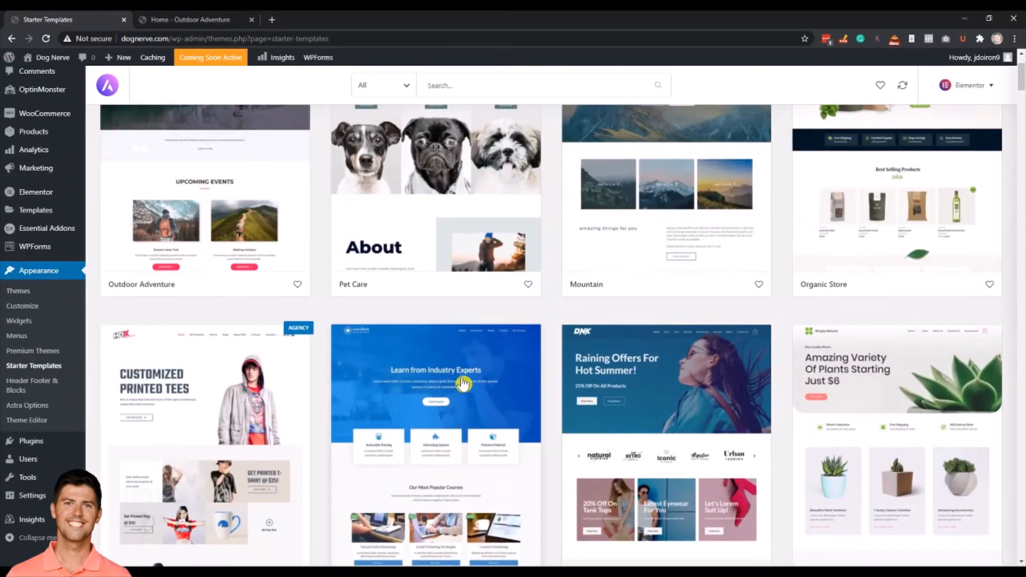
scroll(463, 296, "up", 2)
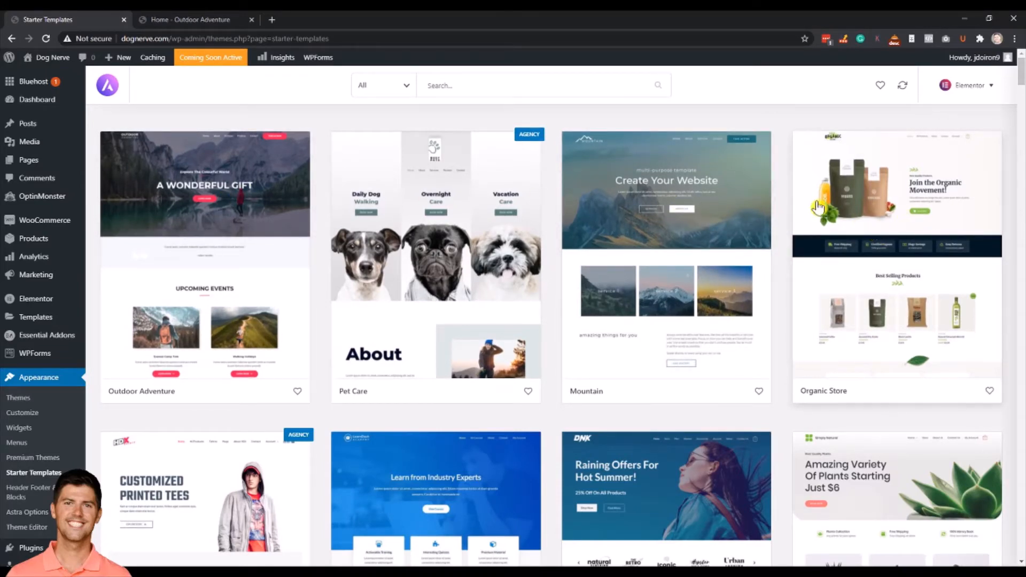
Filter the starter template library to show only Free templates
left_click(406, 90)
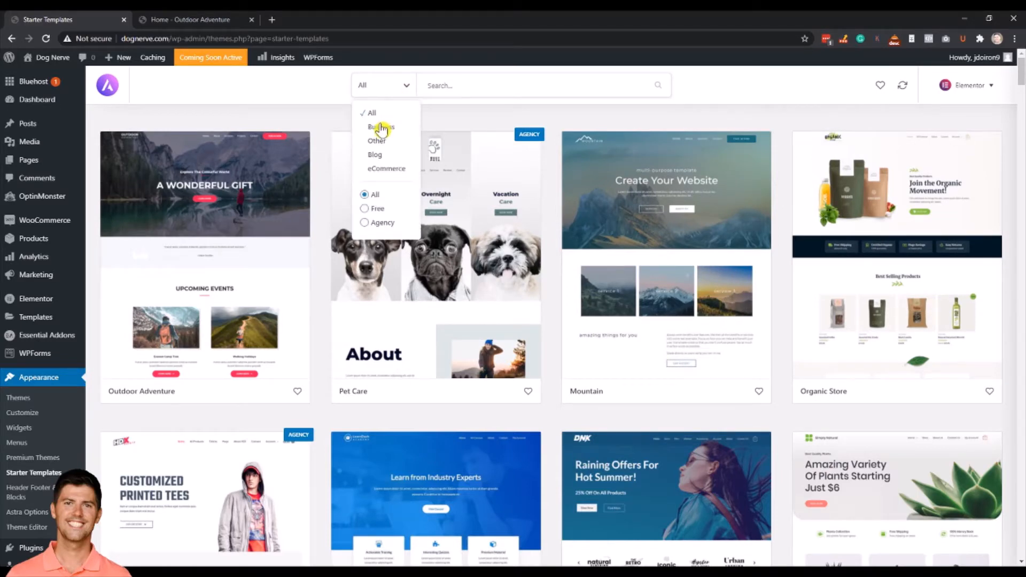
left_click(378, 209)
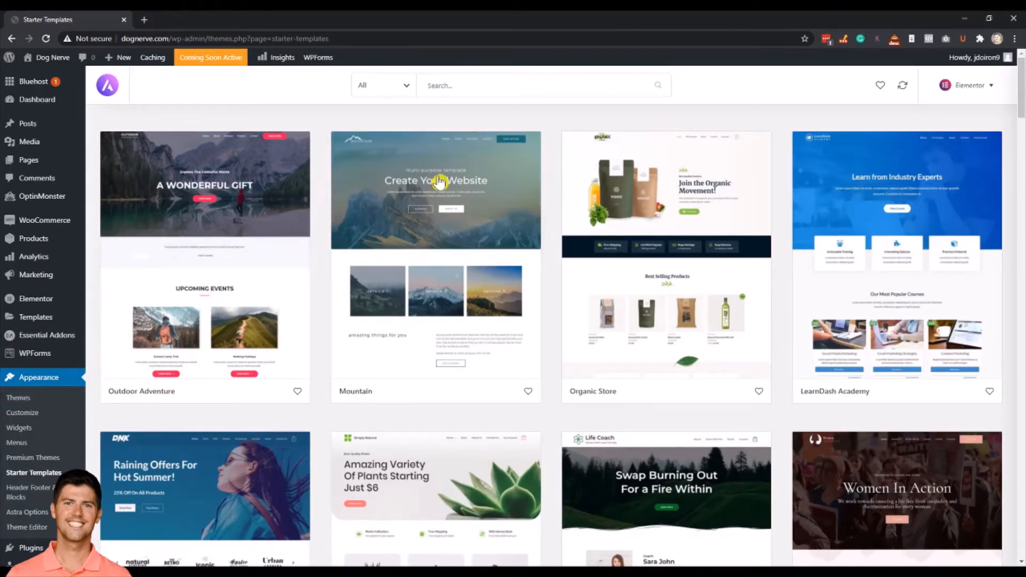
Search the starter templates for "dog" and open the Pet Services site template
left_click(448, 85)
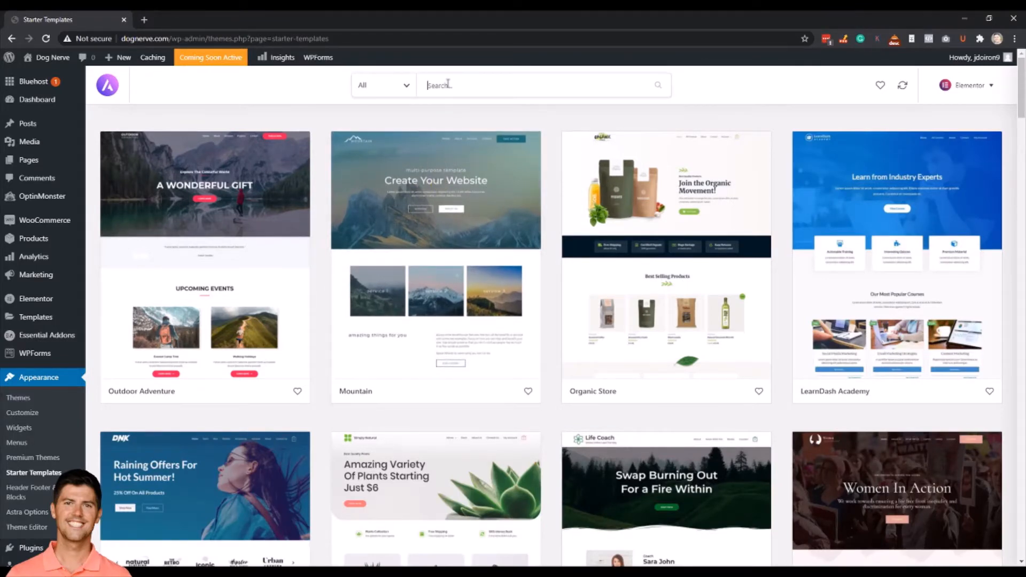
type("dog")
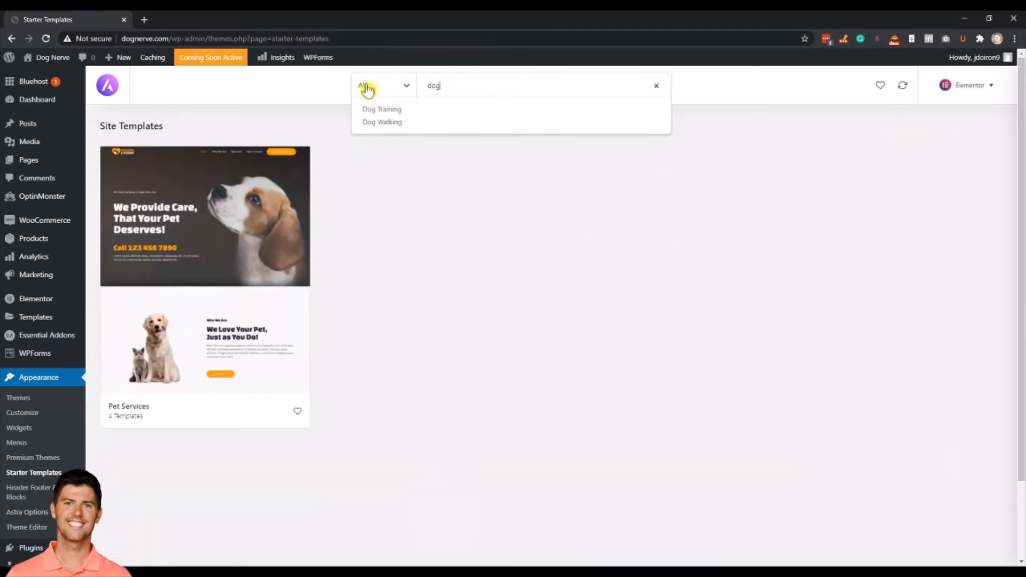
left_click(252, 207)
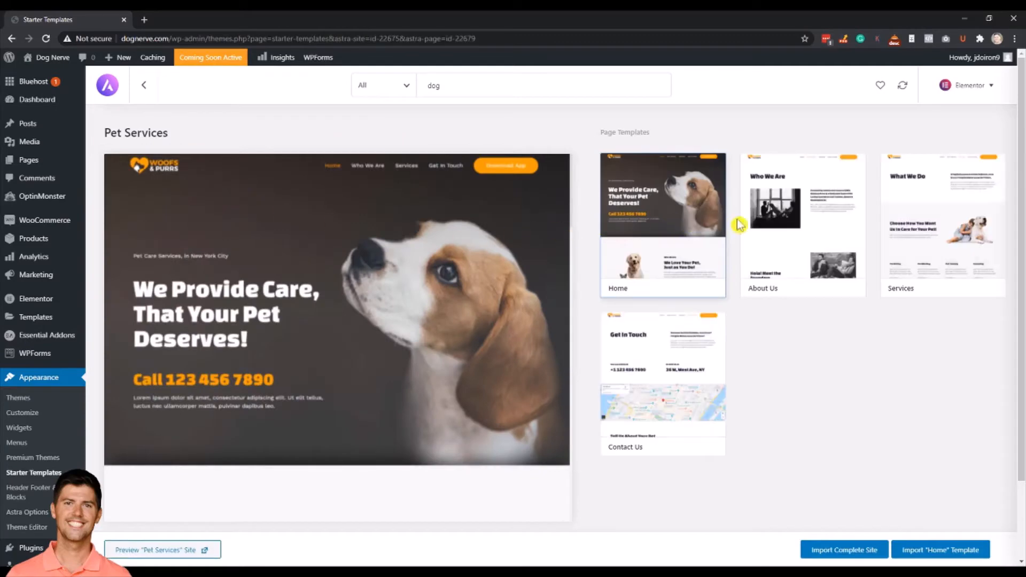
Review the Home and About Us page previews of the Pet Services template down to their footers
scroll(467, 314, "down", 10)
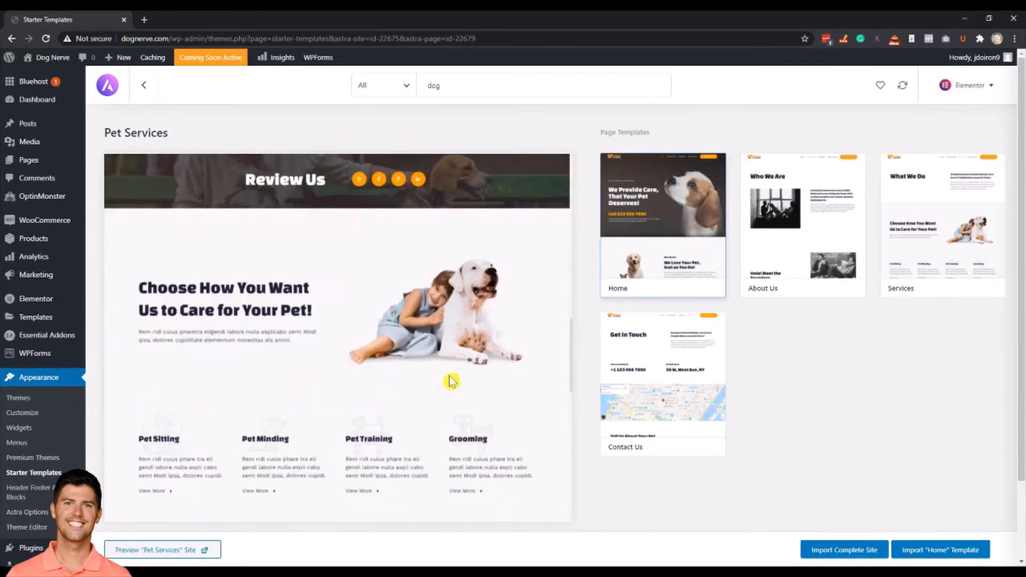
scroll(451, 381, "down", 10)
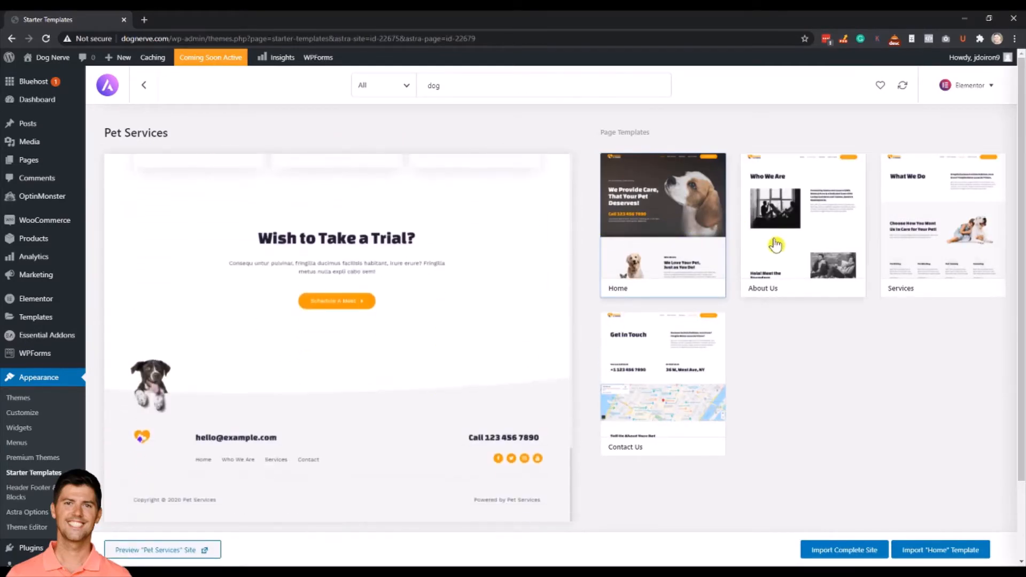
left_click(775, 246)
scroll(396, 355, "down", 5)
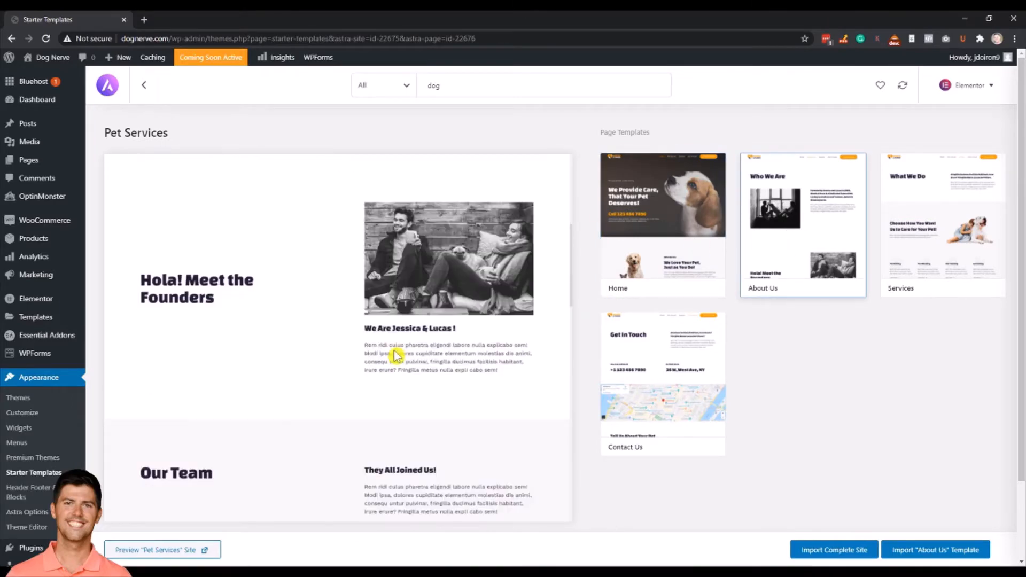
scroll(396, 356, "down", 10)
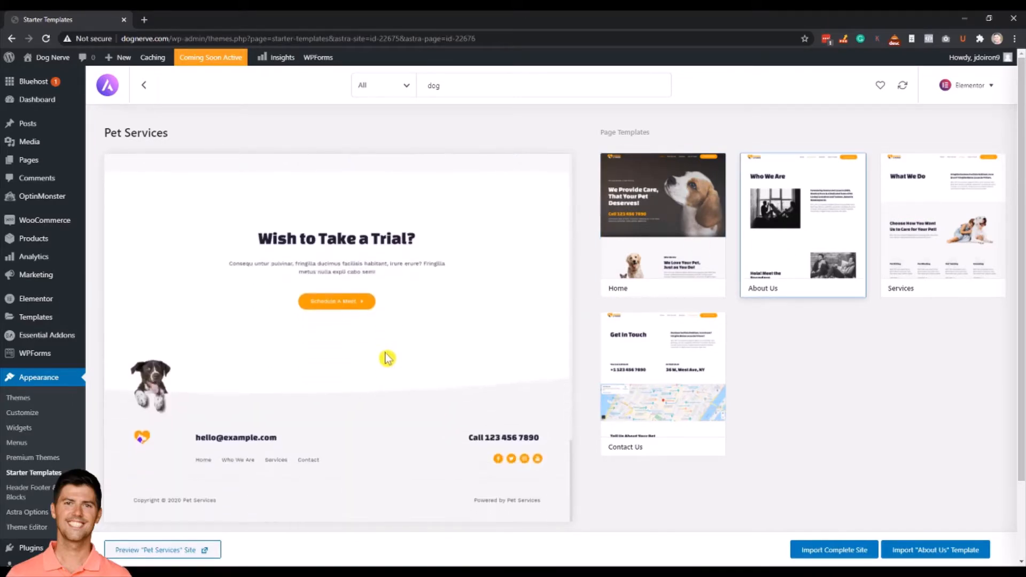
Examine the template's Services page preview, including its service list, pricing plans, case study and FAQs
left_click(983, 250)
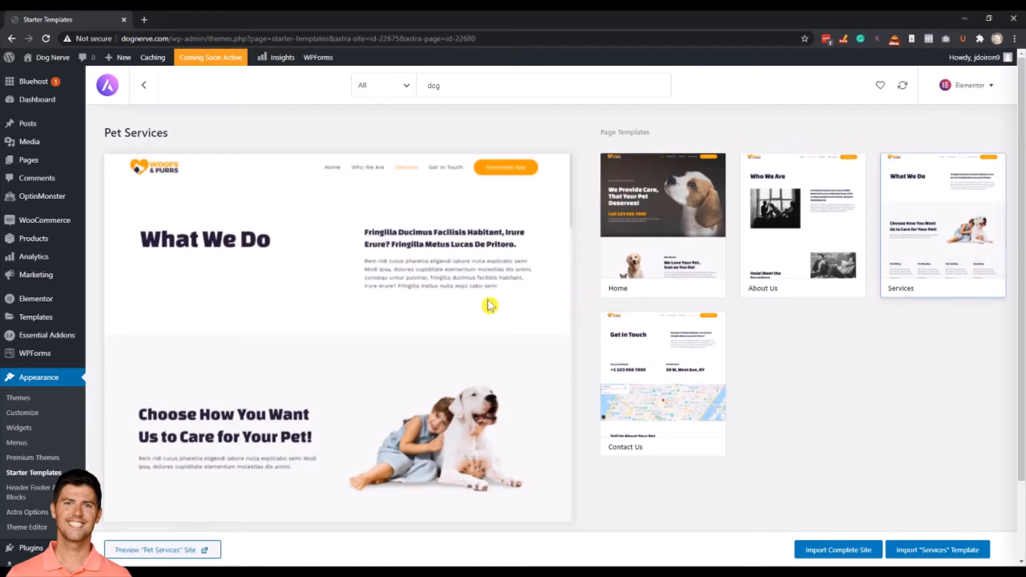
scroll(462, 315, "down", 5)
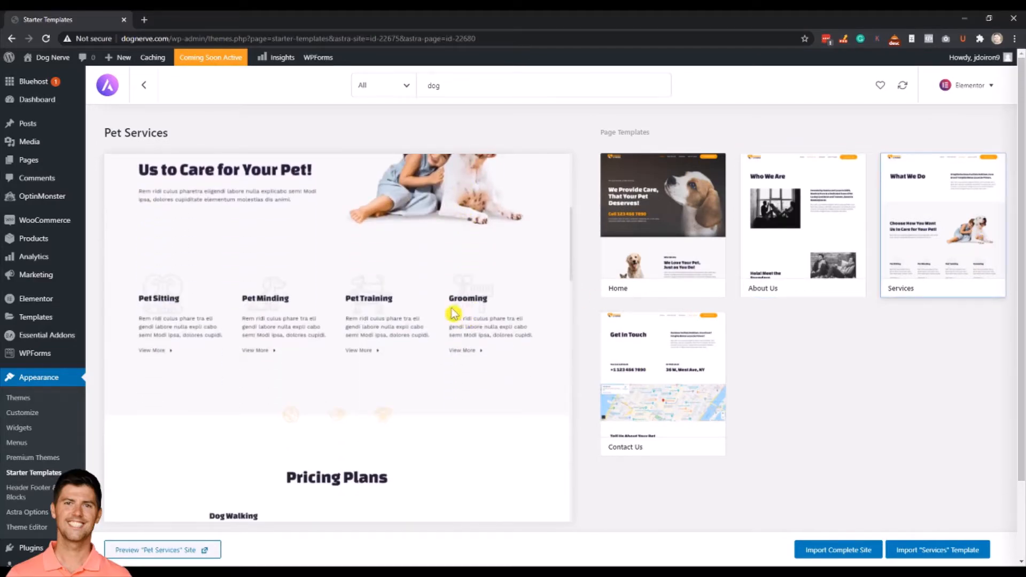
scroll(461, 337, "down", 5)
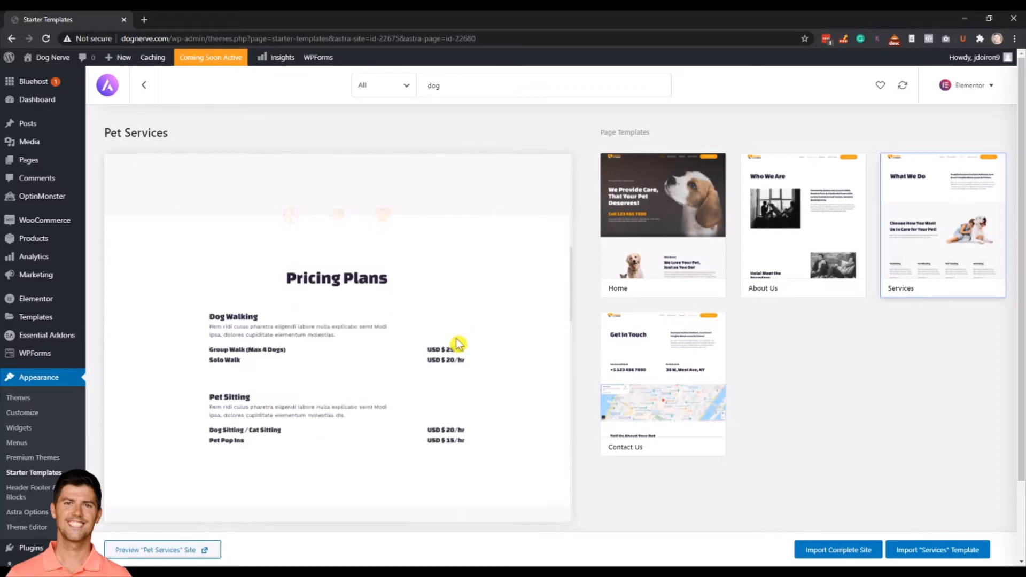
scroll(456, 344, "up", 5)
scroll(454, 341, "up", 3)
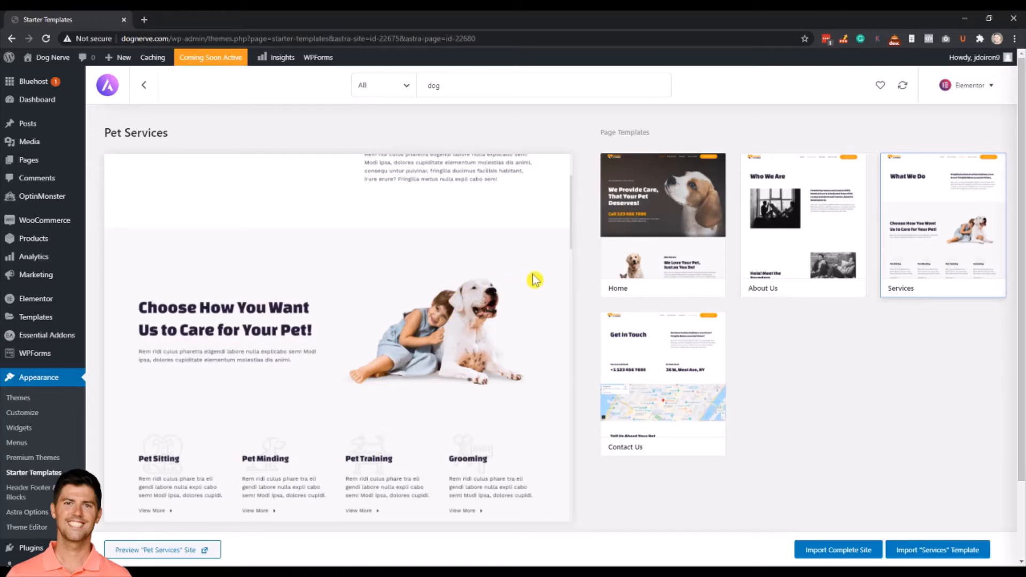
scroll(533, 279, "up", 2)
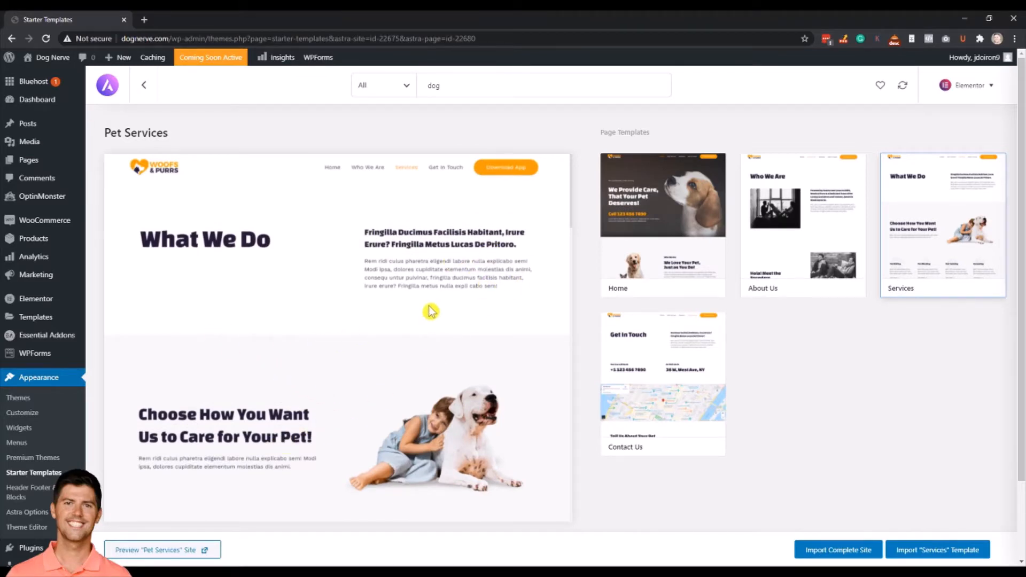
scroll(430, 337, "down", 4)
scroll(353, 257, "down", 2)
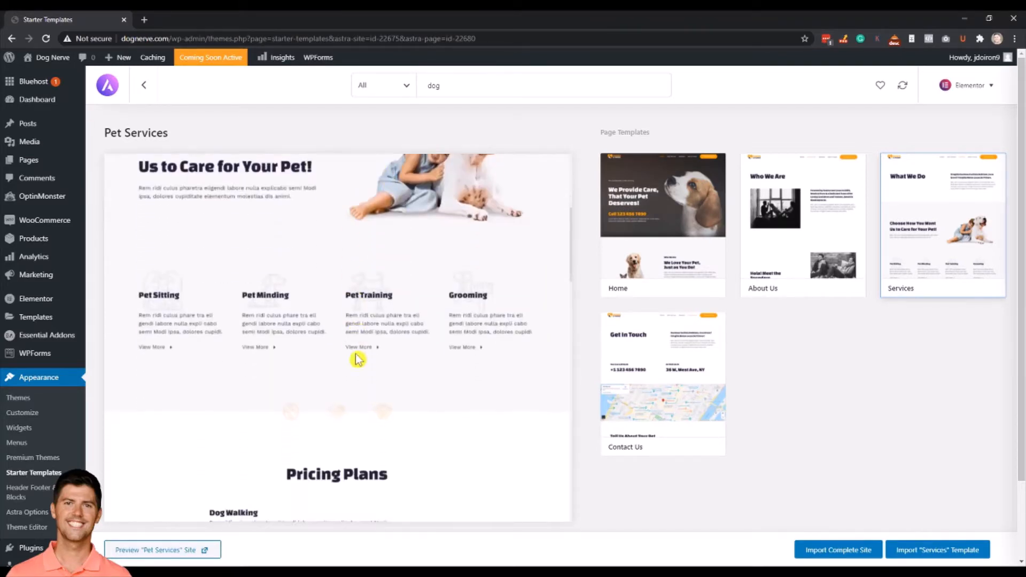
scroll(494, 339, "down", 6)
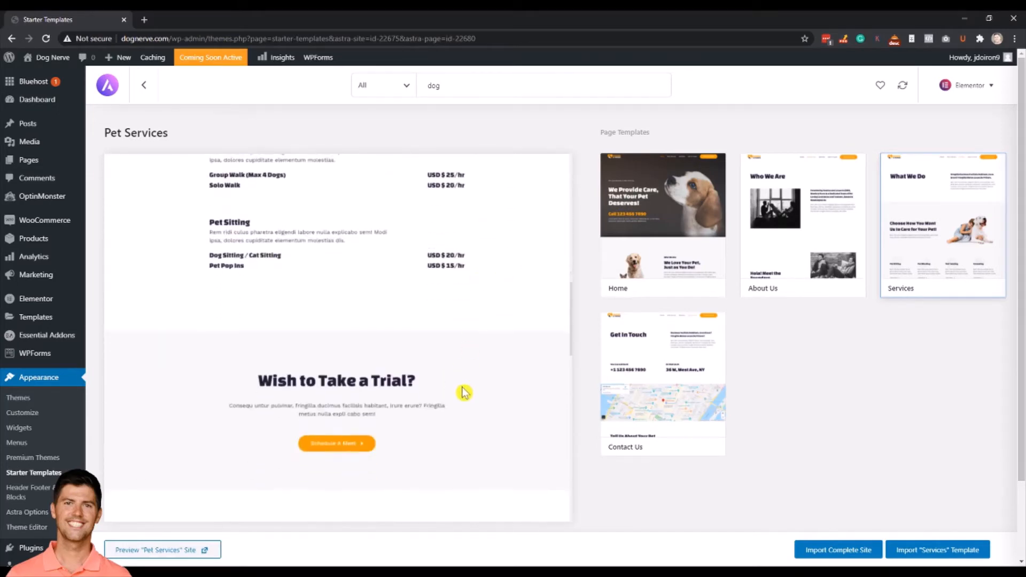
scroll(471, 416, "down", 5)
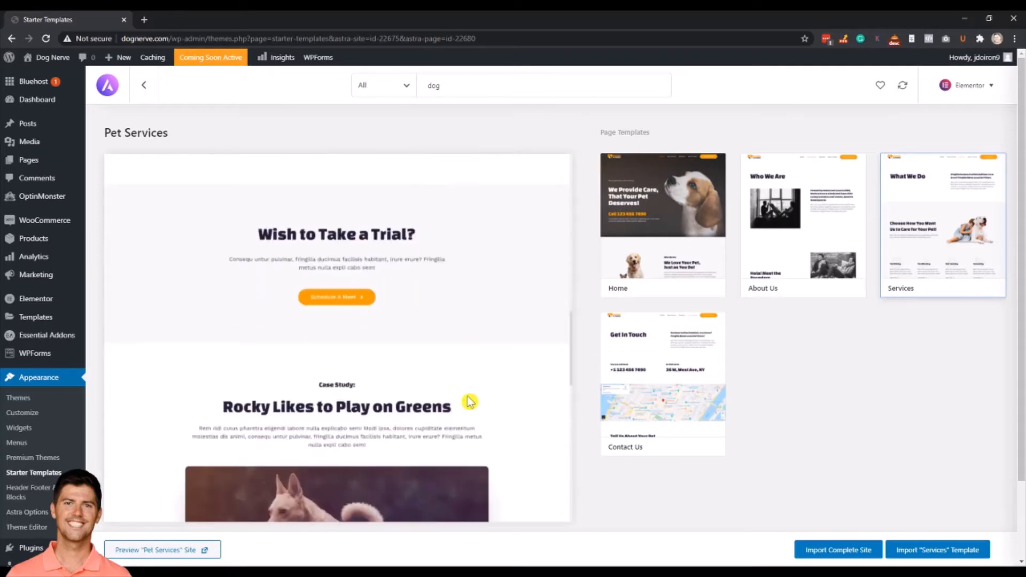
scroll(522, 306, "down", 3)
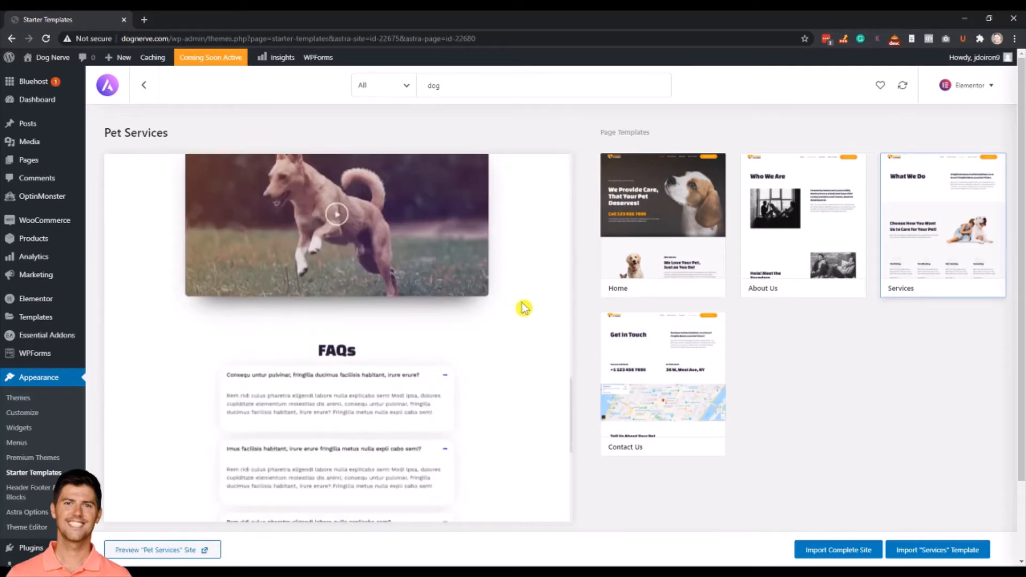
scroll(486, 383, "up", 7)
scroll(492, 401, "up", 10)
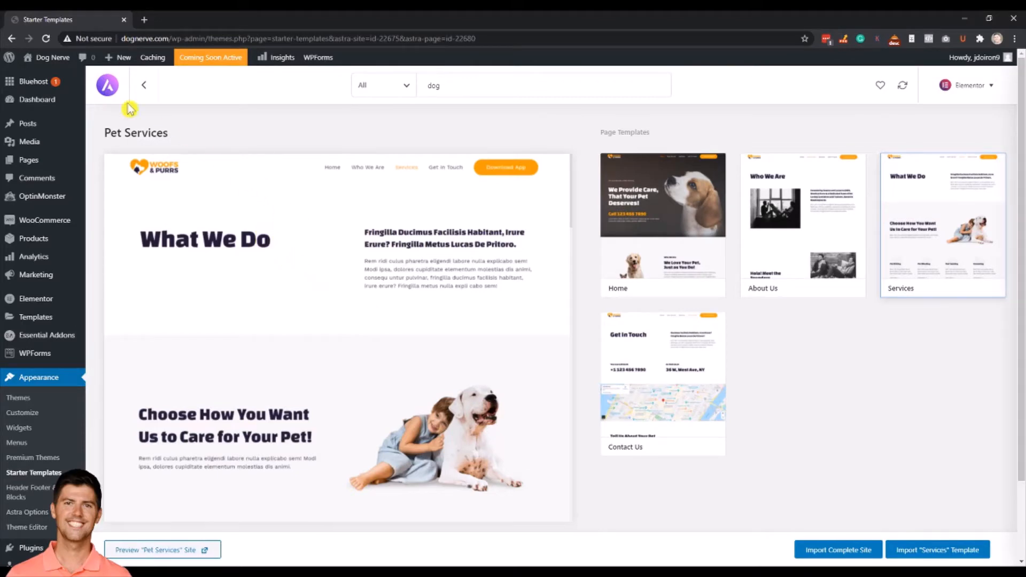
View the current Dog Nerve site in a separate browser tab and return to the Starter Templates page
mouse_move(48, 64)
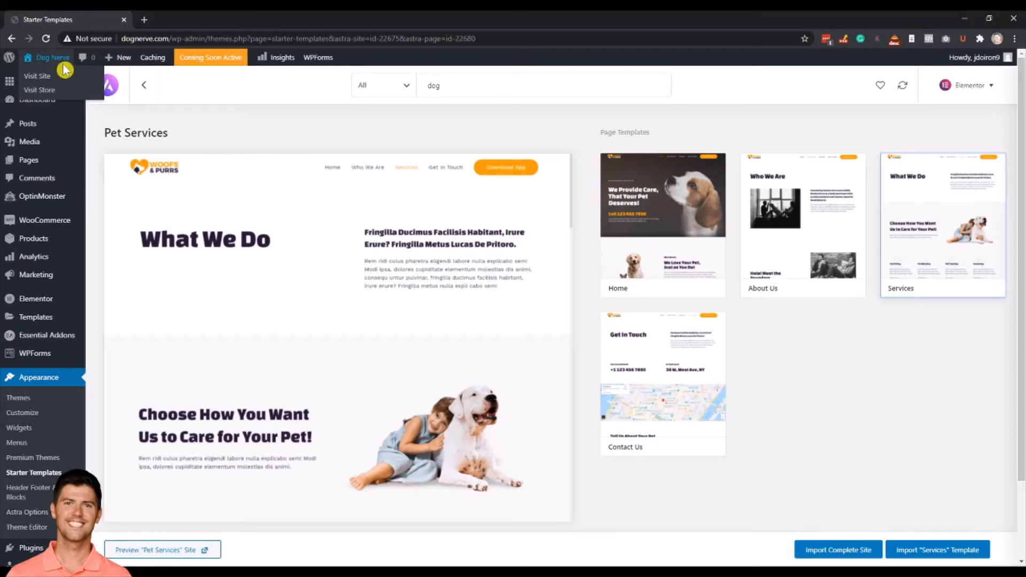
middle_click(63, 75)
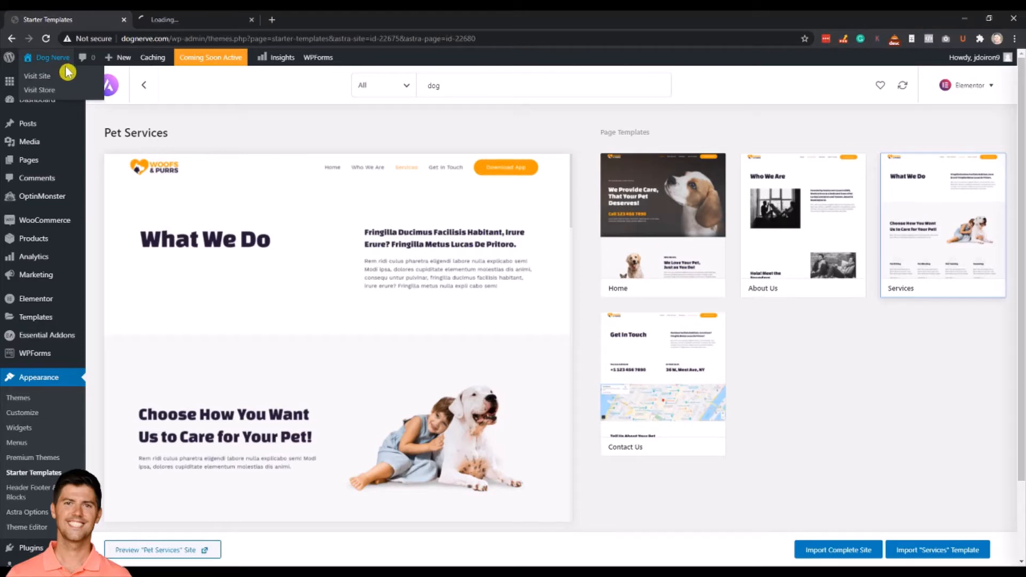
left_click(175, 25)
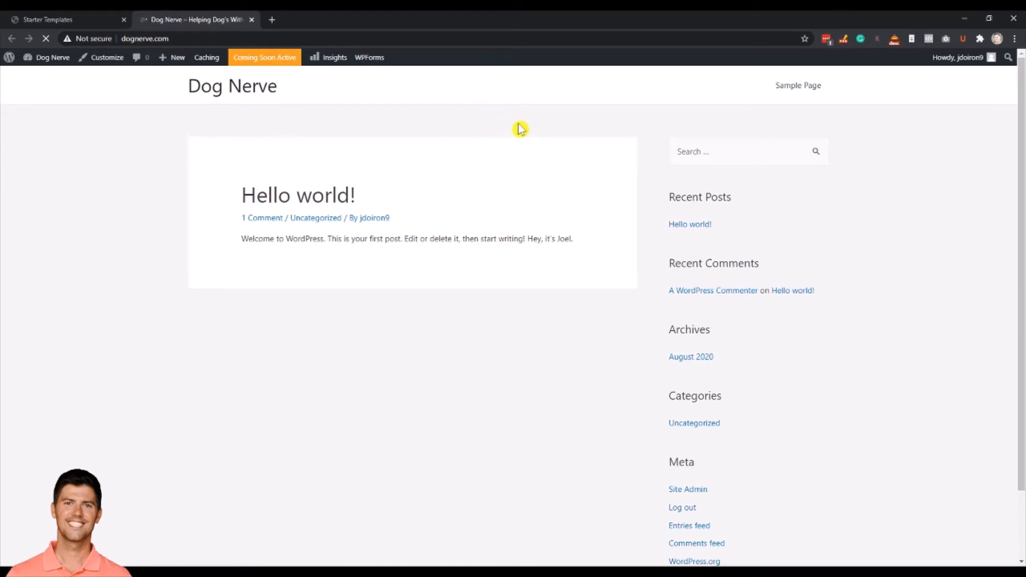
left_click(92, 26)
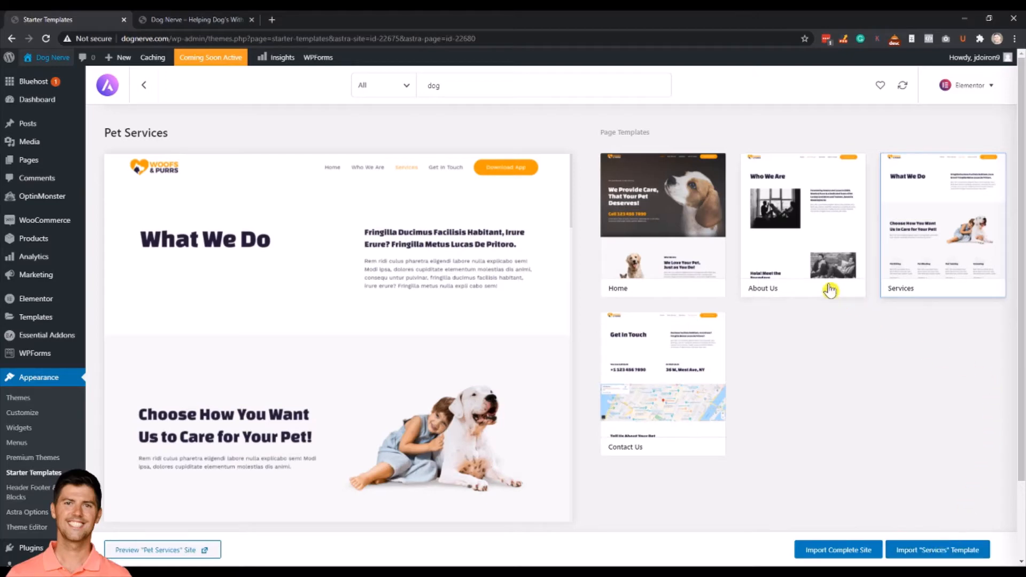
Preview the About Us and Home pages, and import the complete Pet Services site with customizer settings, widgets and content
left_click(833, 267)
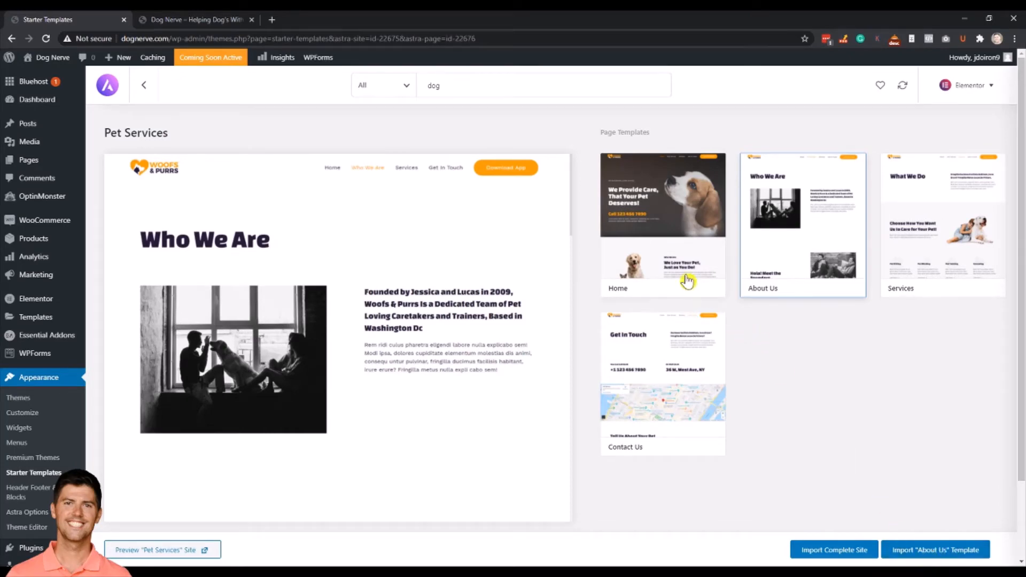
left_click(669, 252)
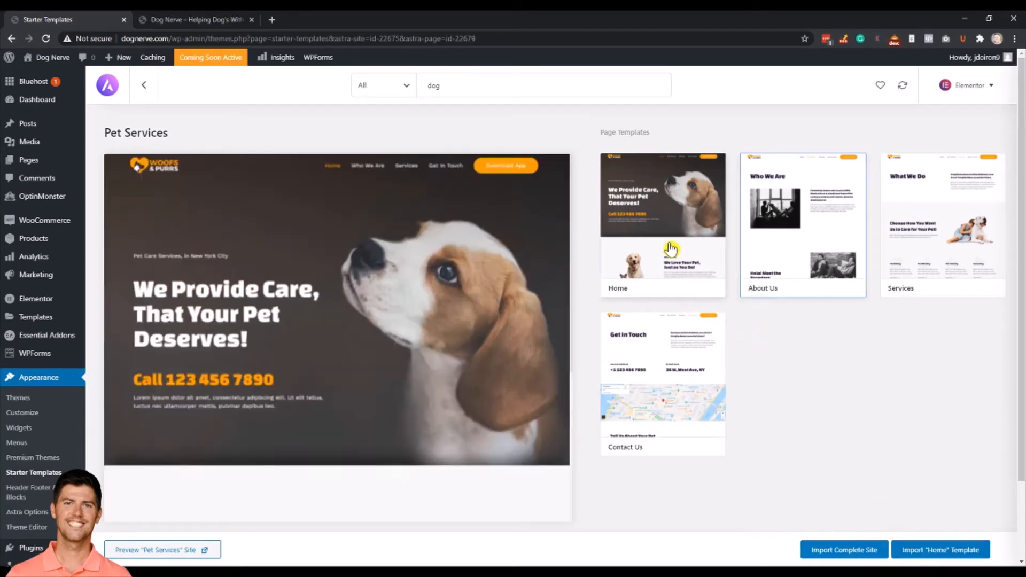
left_click(842, 556)
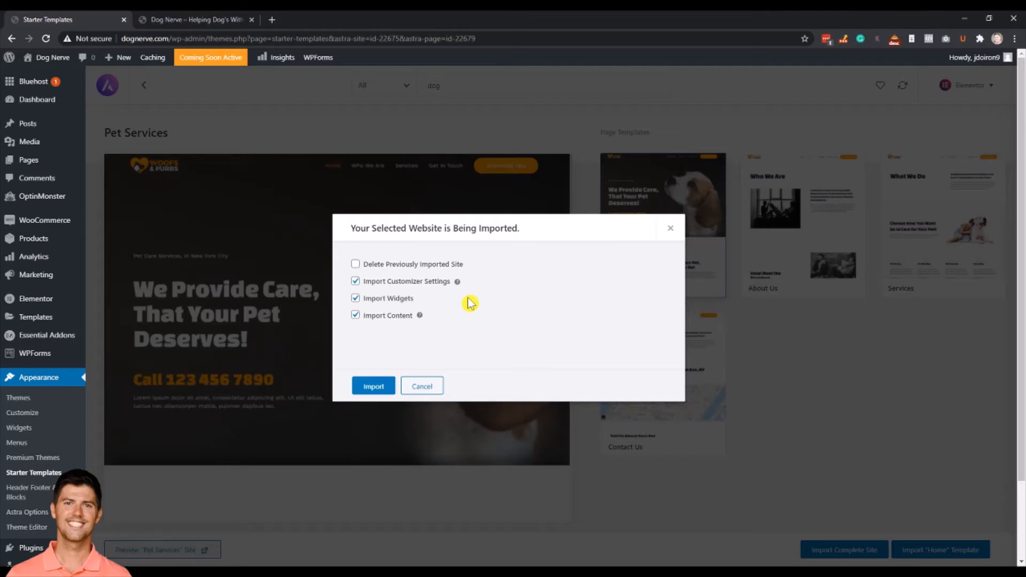
left_click(382, 391)
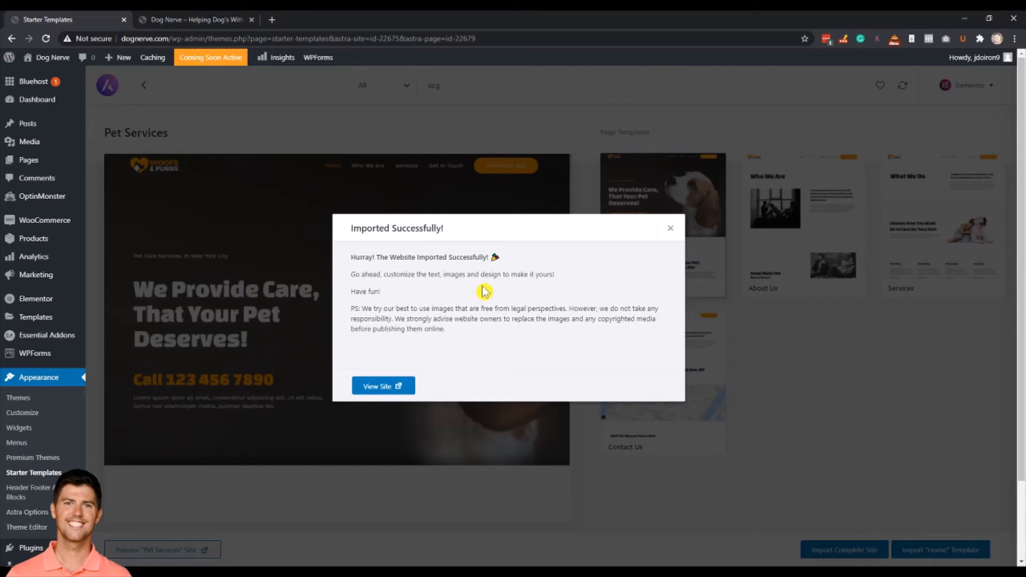
View the imported site and look through the sections of its home page
left_click(389, 388)
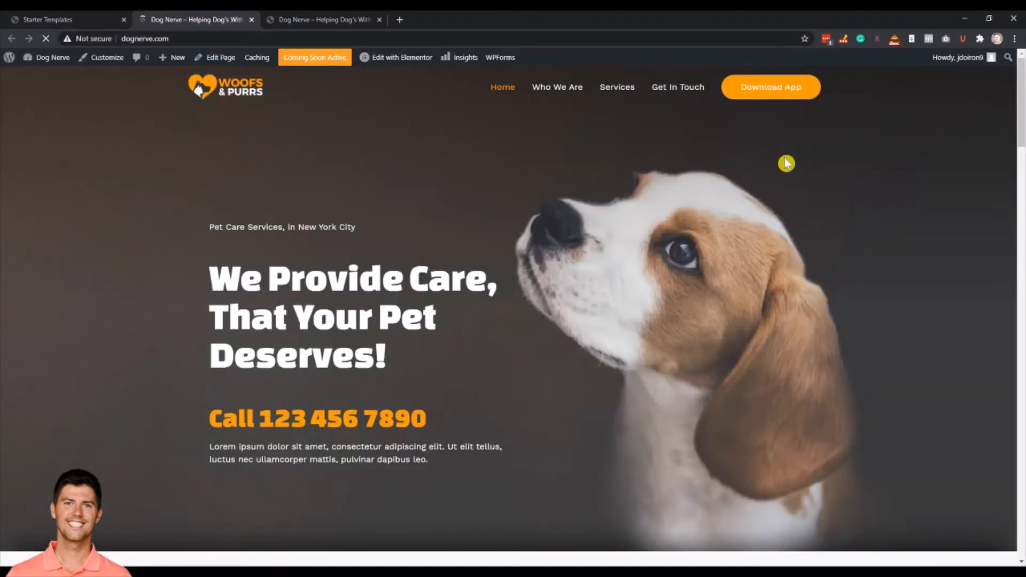
scroll(656, 430, "down", 5)
scroll(656, 431, "down", 20)
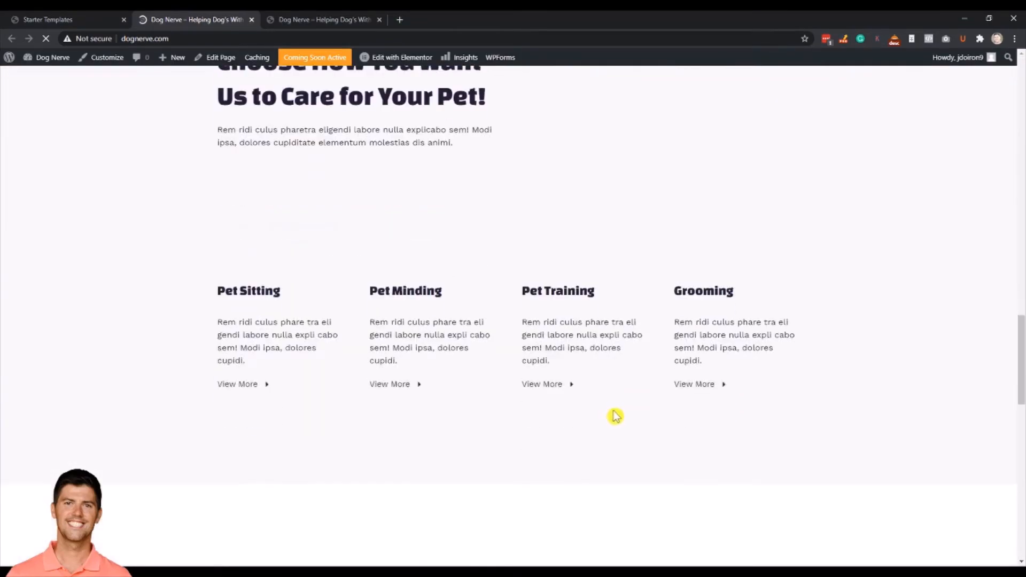
scroll(617, 412, "up", 20)
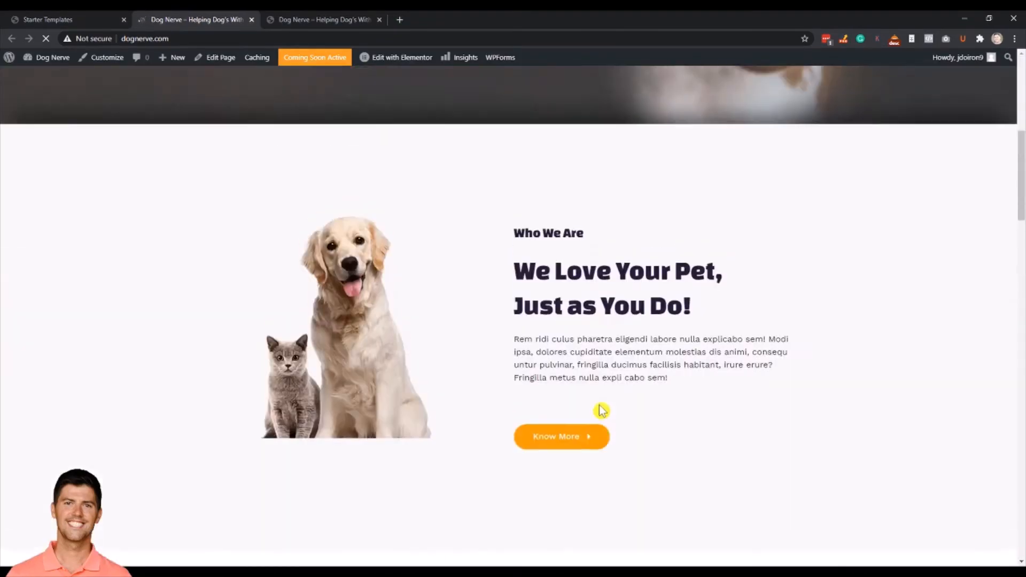
scroll(601, 410, "up", 1)
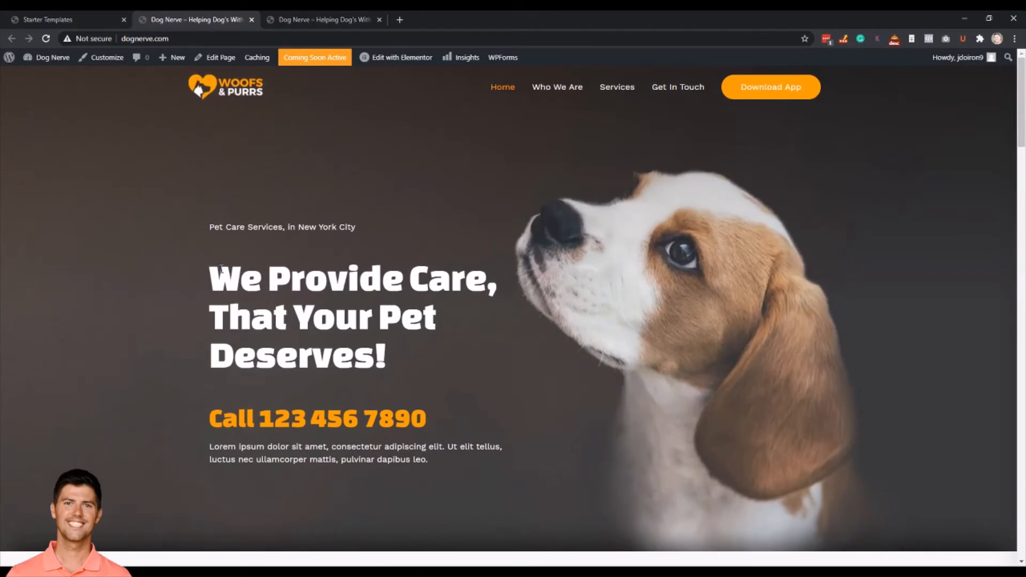
scroll(714, 316, "down", 13)
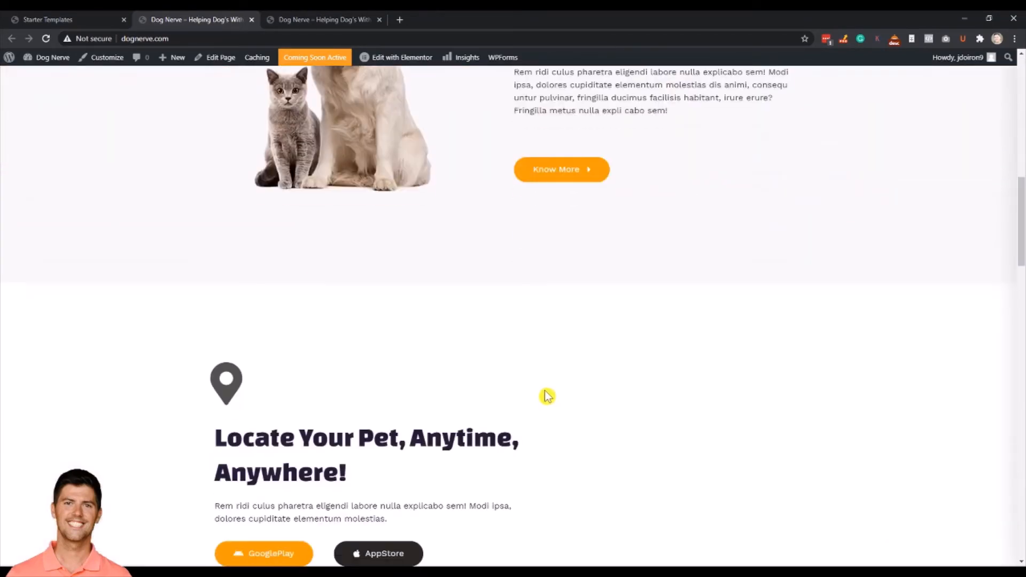
scroll(545, 394, "up", 8)
scroll(537, 389, "up", 5)
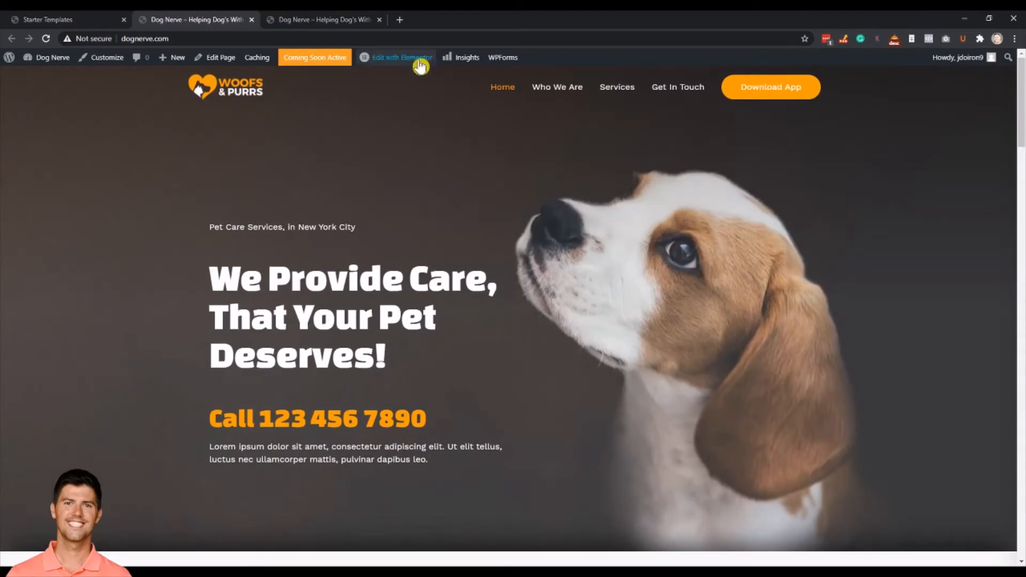
Compare the old Hello world! version of the site in the other tab with the imported pet care home page
left_click(326, 24)
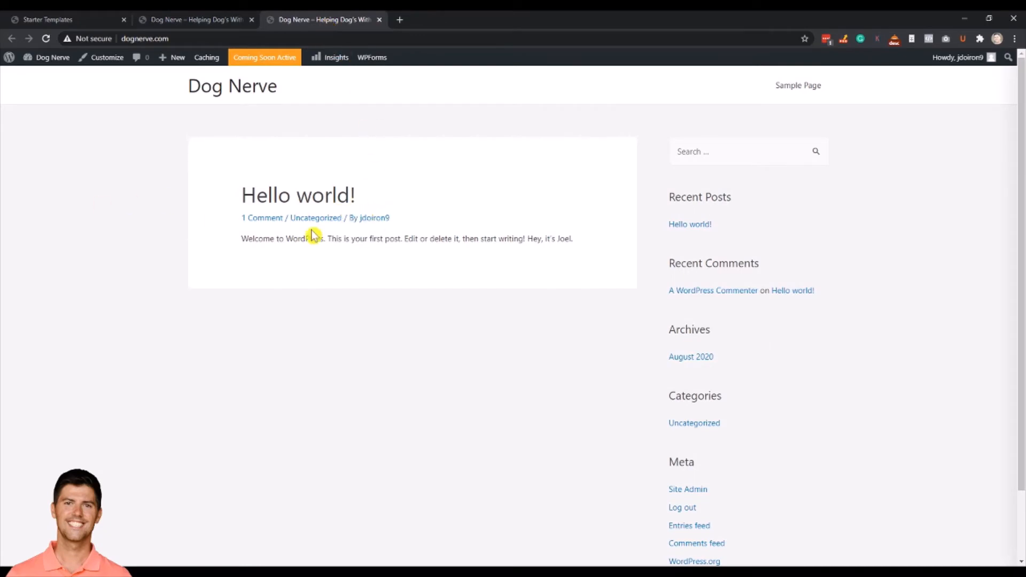
left_click(197, 19)
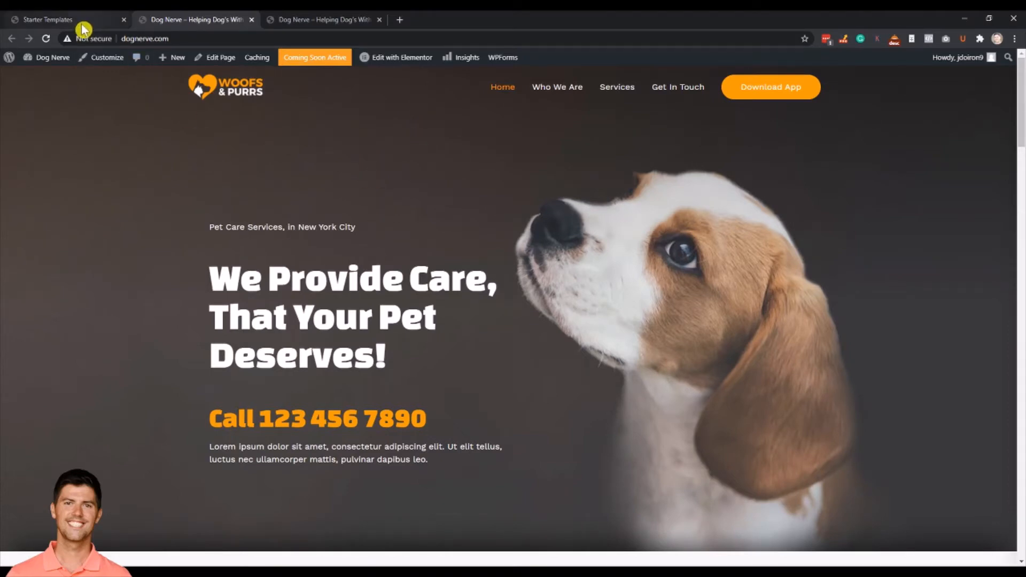
scroll(445, 266, "down", 7)
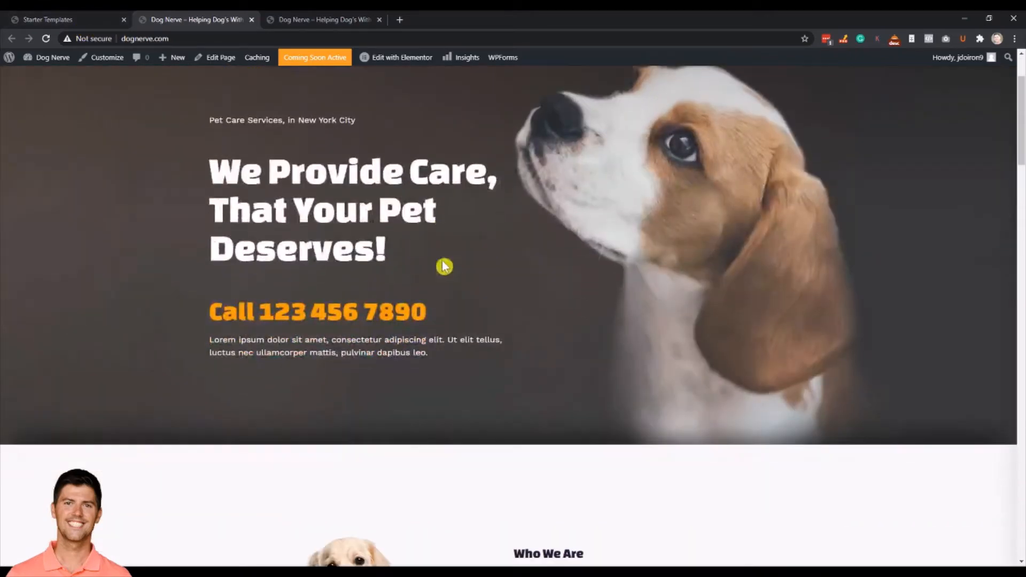
scroll(448, 276, "down", 2)
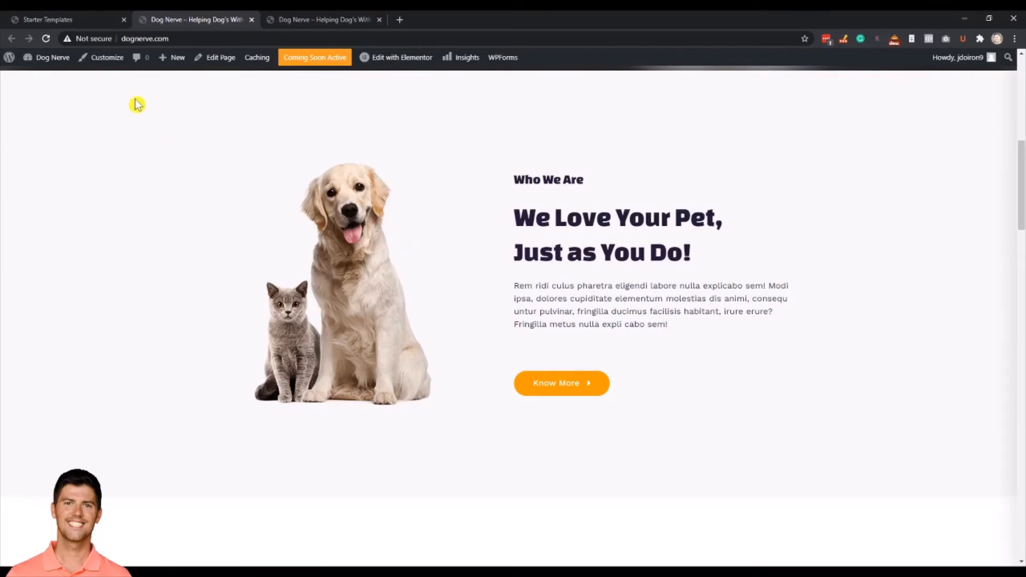
Dismiss the import confirmation on the Starter Templates page, open the site customizer and look at the Global settings categories
left_click(81, 26)
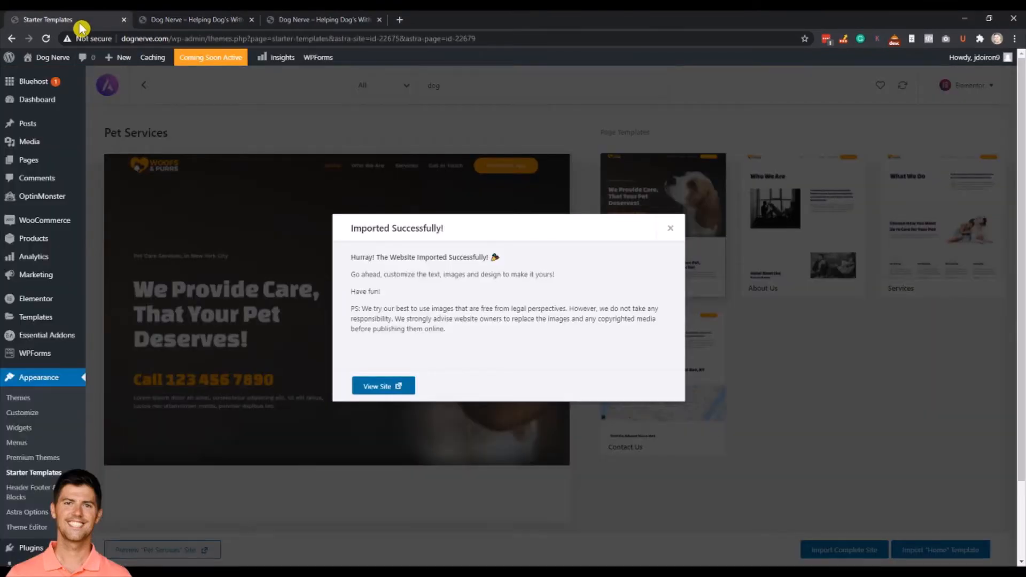
left_click(671, 233)
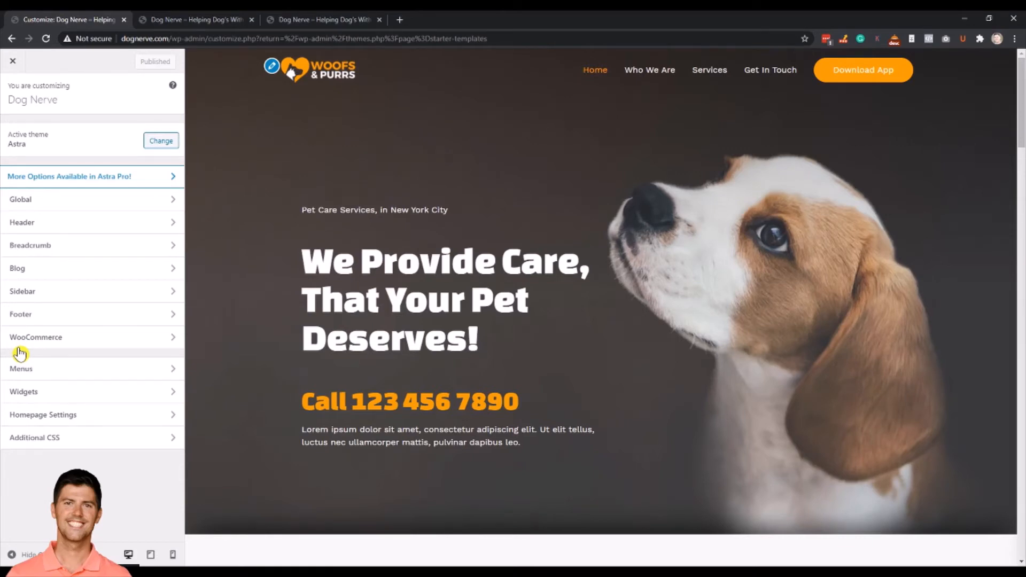
left_click(40, 202)
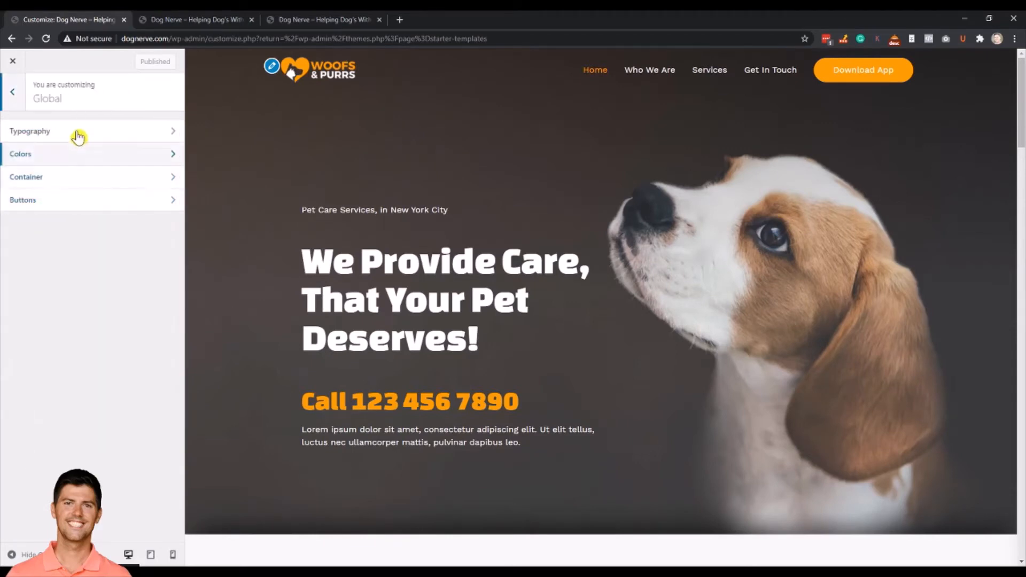
left_click(11, 98)
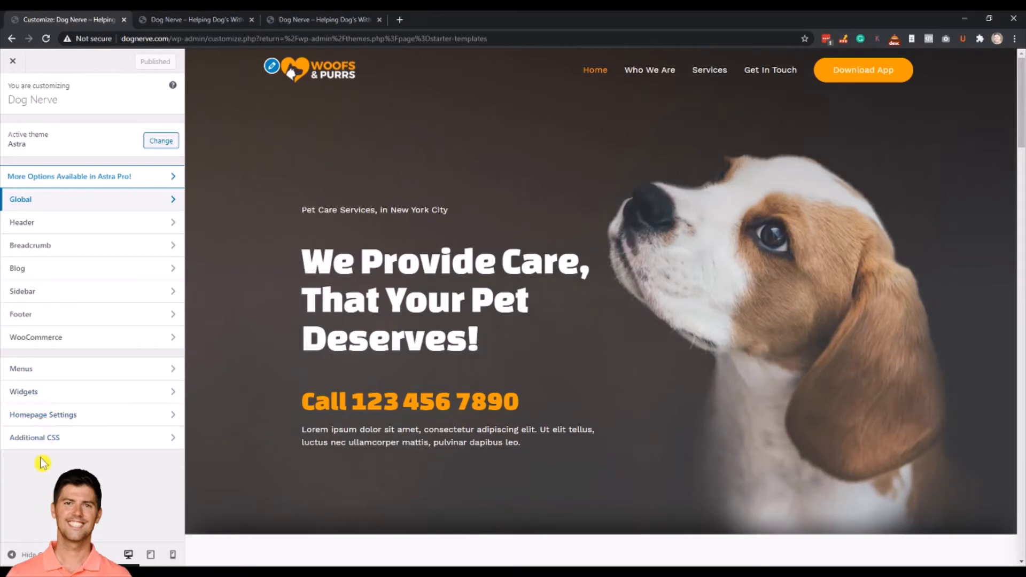
Open the Homepage Settings and compare the old Hello world! page with the imported home page in the other tabs
left_click(49, 423)
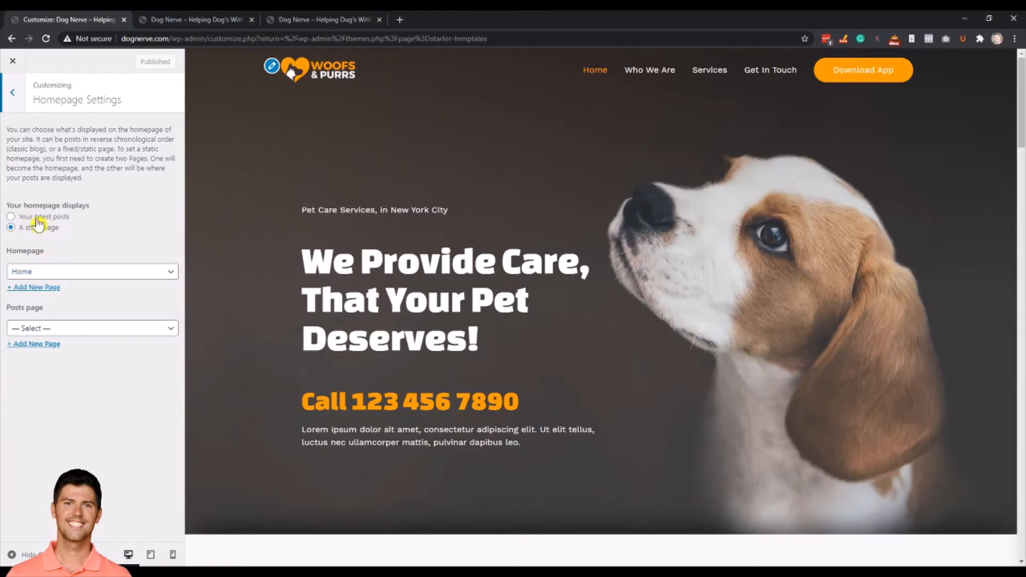
left_click(286, 19)
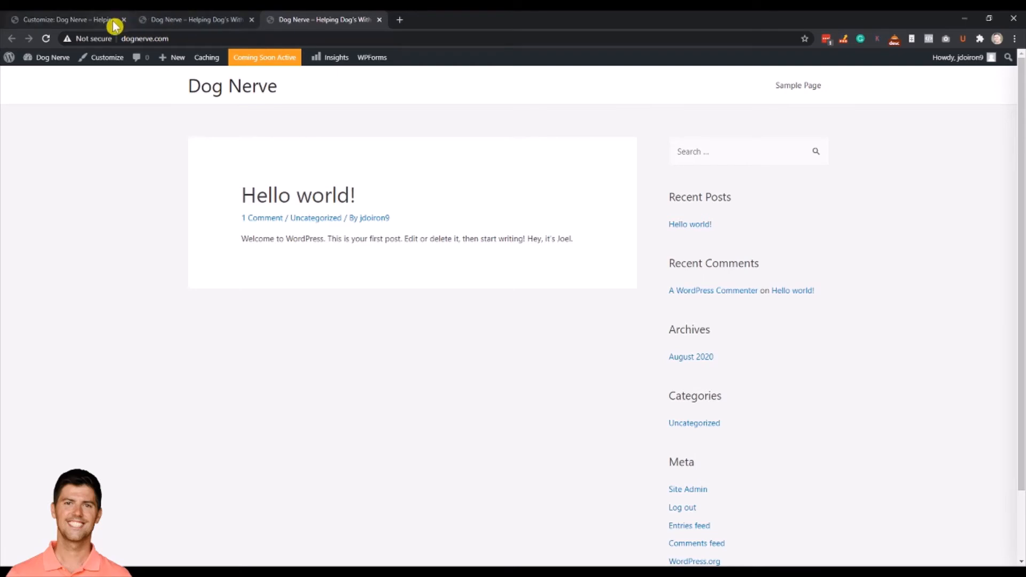
left_click(86, 21)
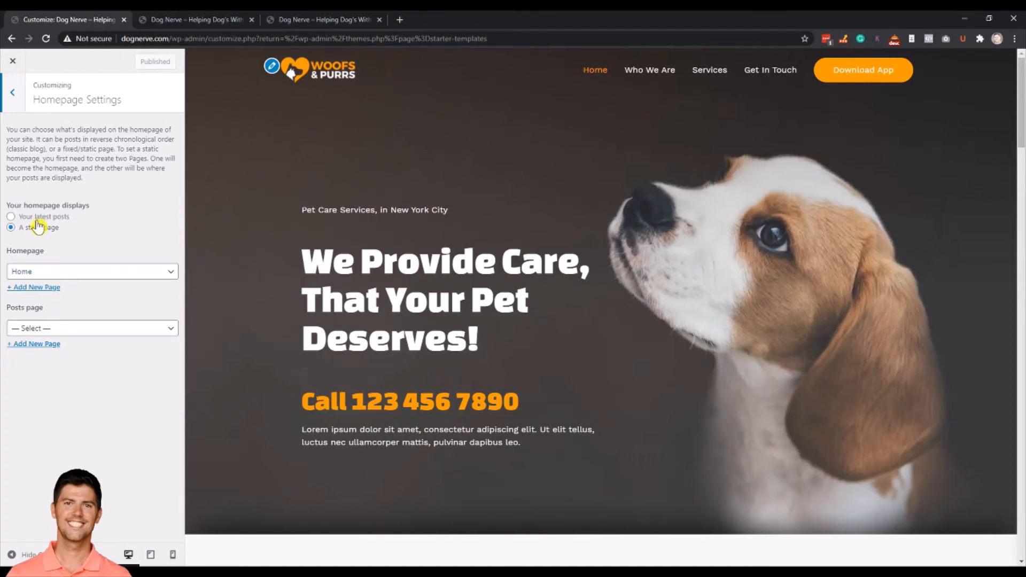
left_click(340, 21)
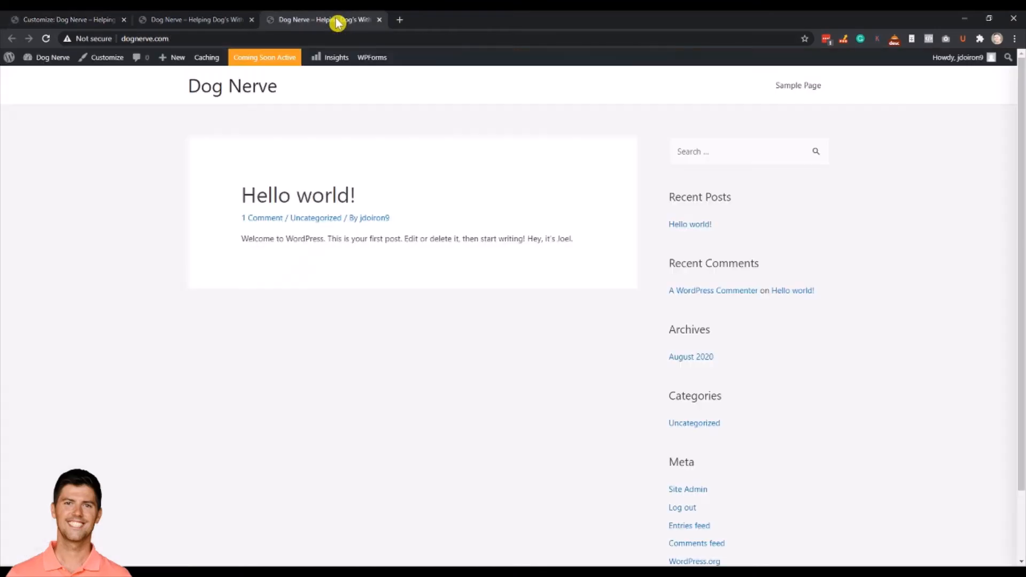
left_click(191, 26)
scroll(414, 278, "up", 10)
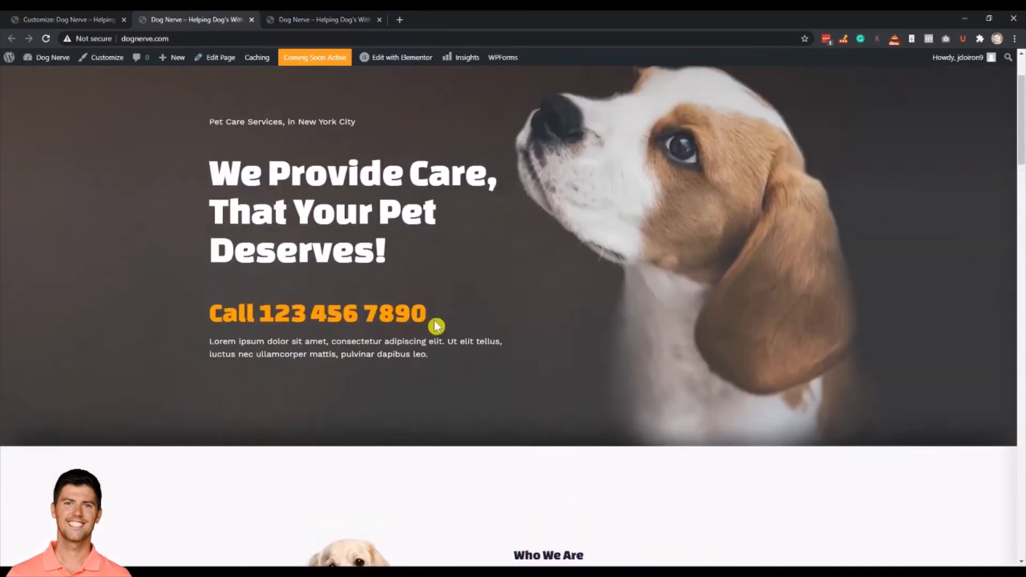
left_click(70, 20)
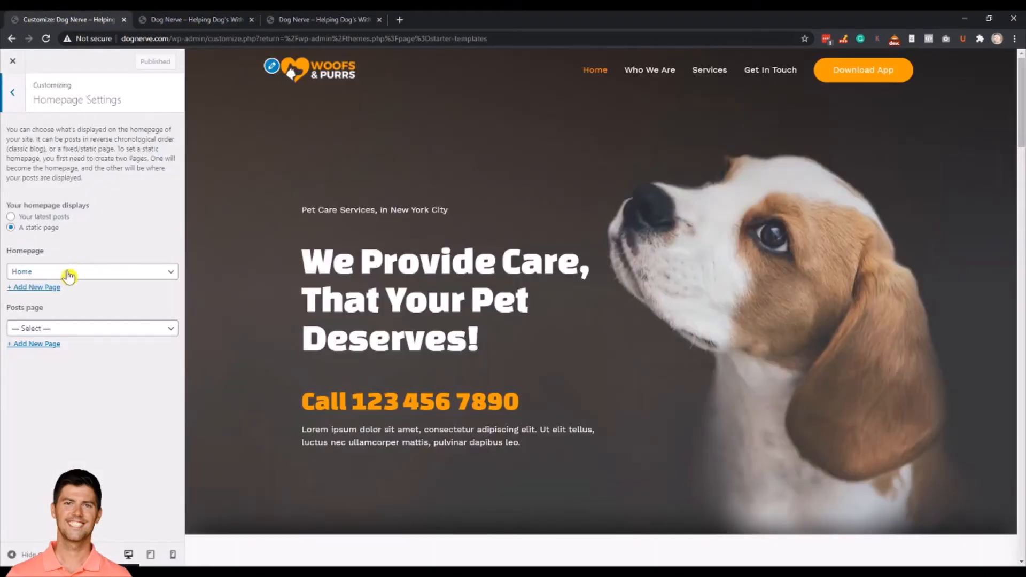
Review the page choices for the static homepage and return to the main customizer options
left_click(118, 278)
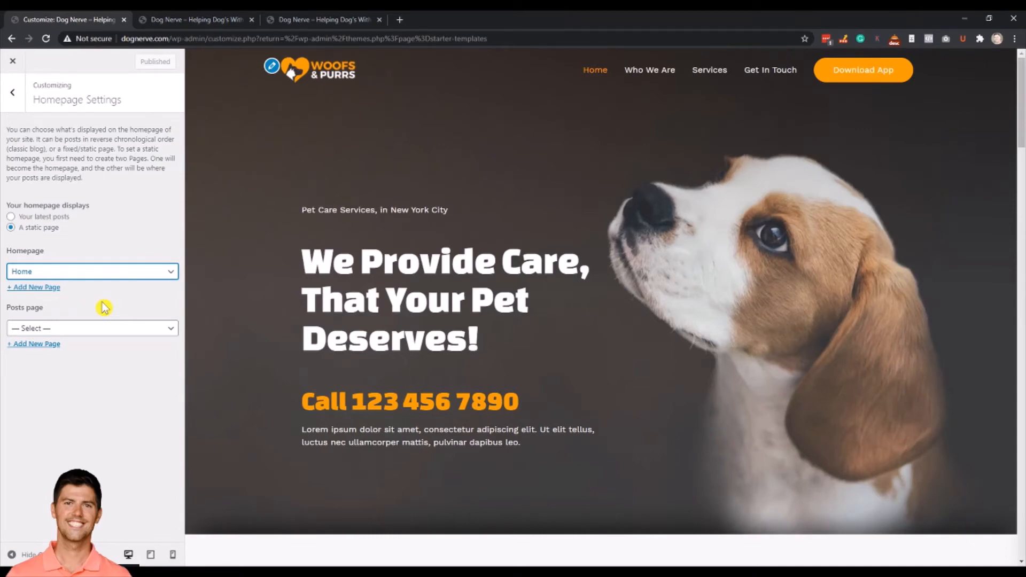
left_click(103, 260)
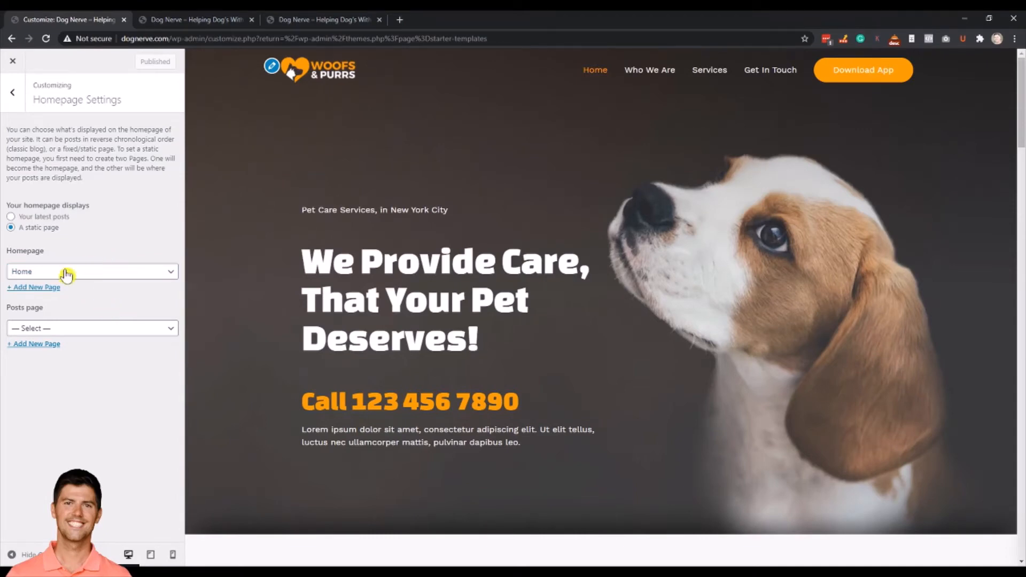
left_click(70, 277)
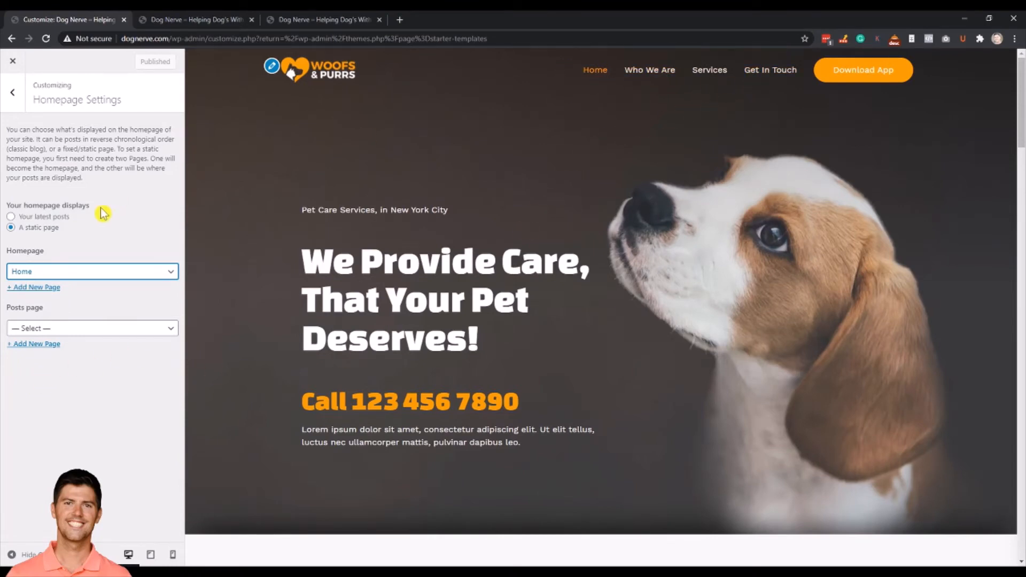
left_click(19, 99)
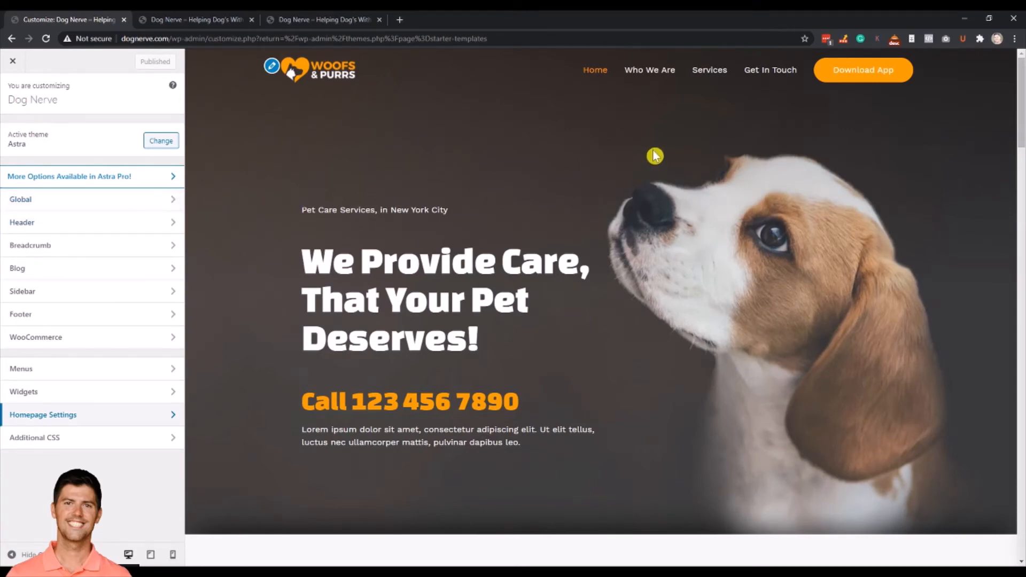
Try Wire One as the body and content font family in the global Base Typography settings
scroll(811, 215, "down", 10)
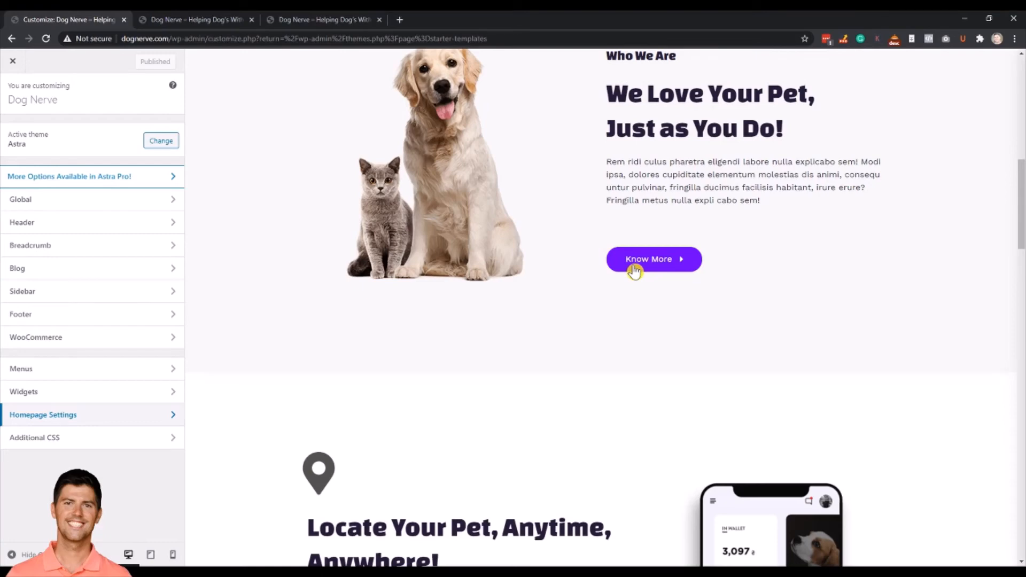
left_click(100, 200)
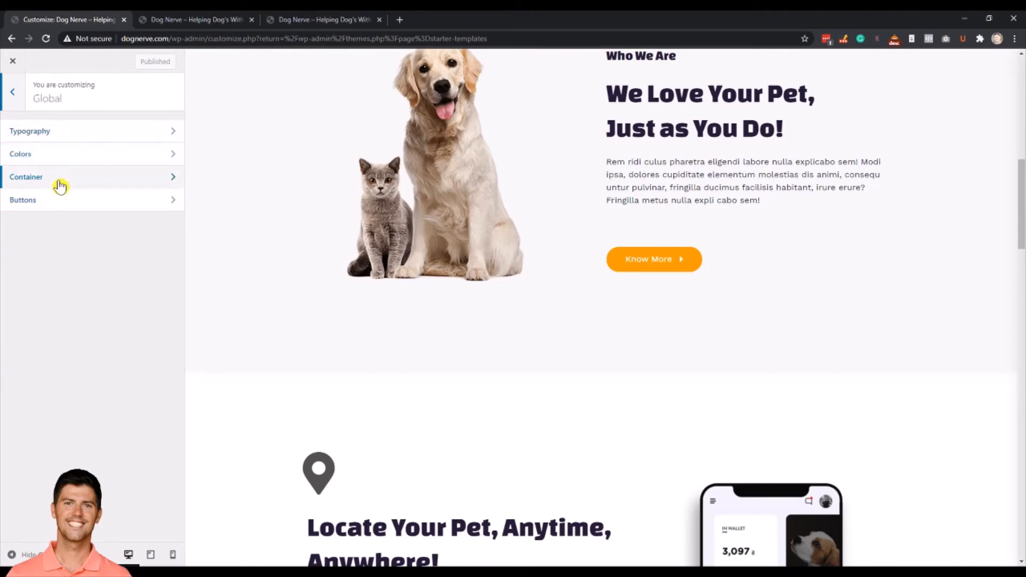
left_click(73, 139)
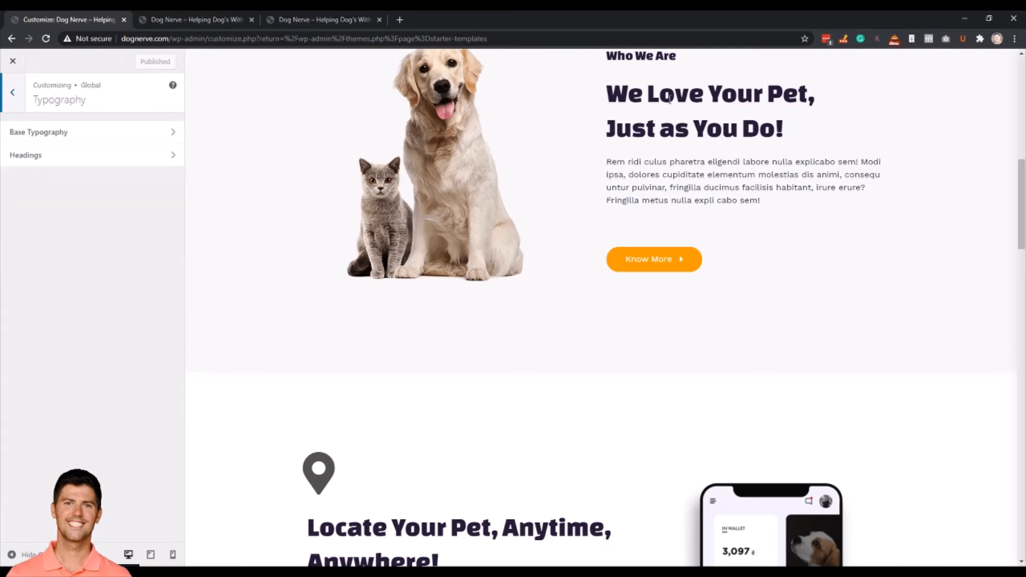
left_click(70, 138)
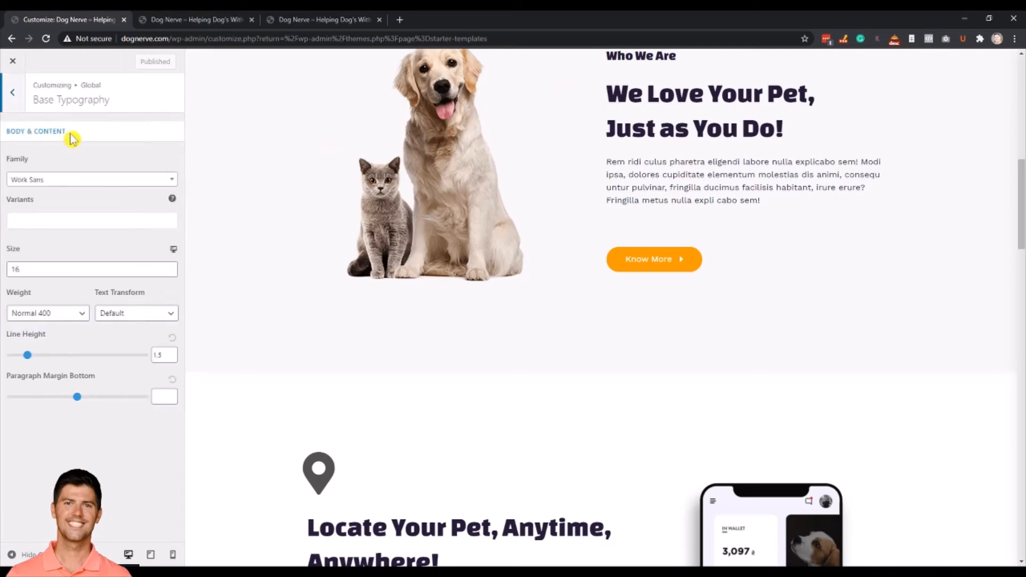
left_click(67, 181)
left_click(60, 232)
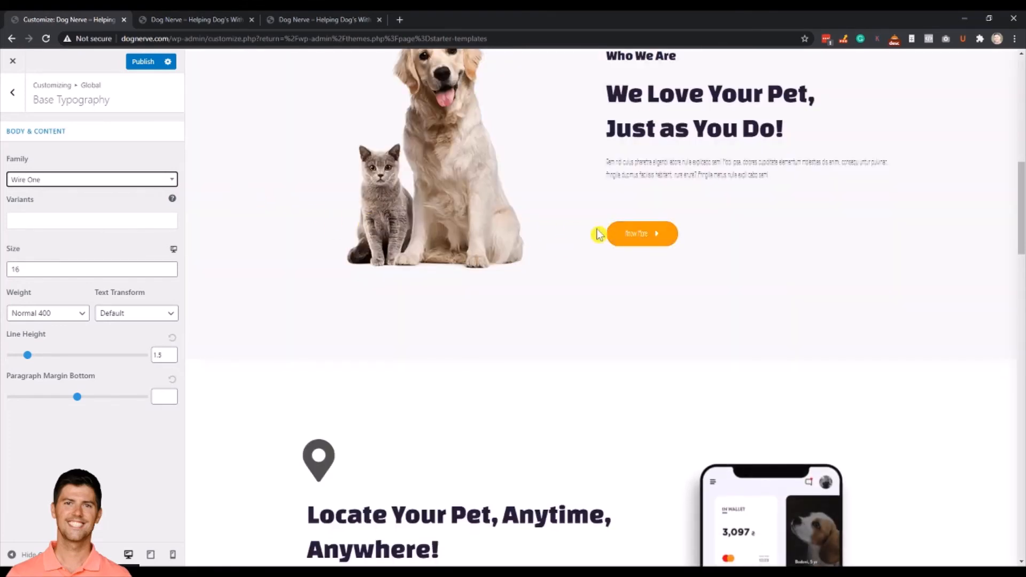
Inspect the body text in the site preview and restore its font family to Work Sans
scroll(641, 267, "up", 3)
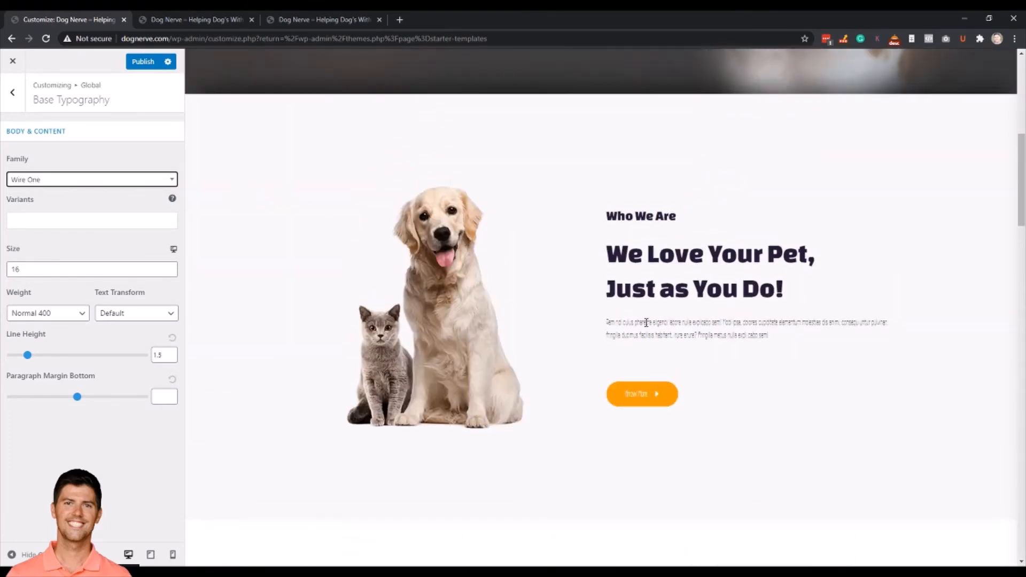
scroll(647, 323, "down", 2)
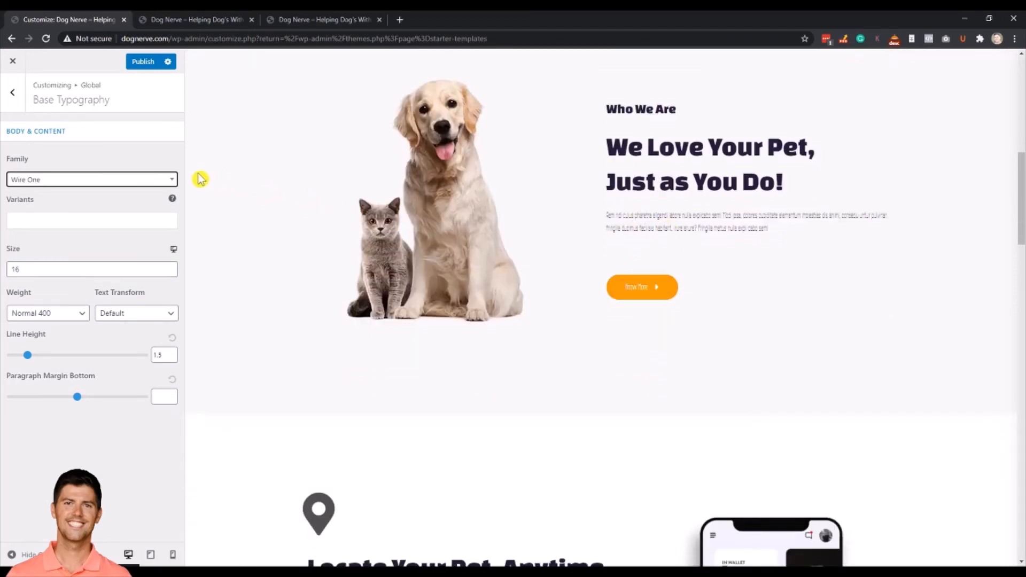
left_click(165, 180)
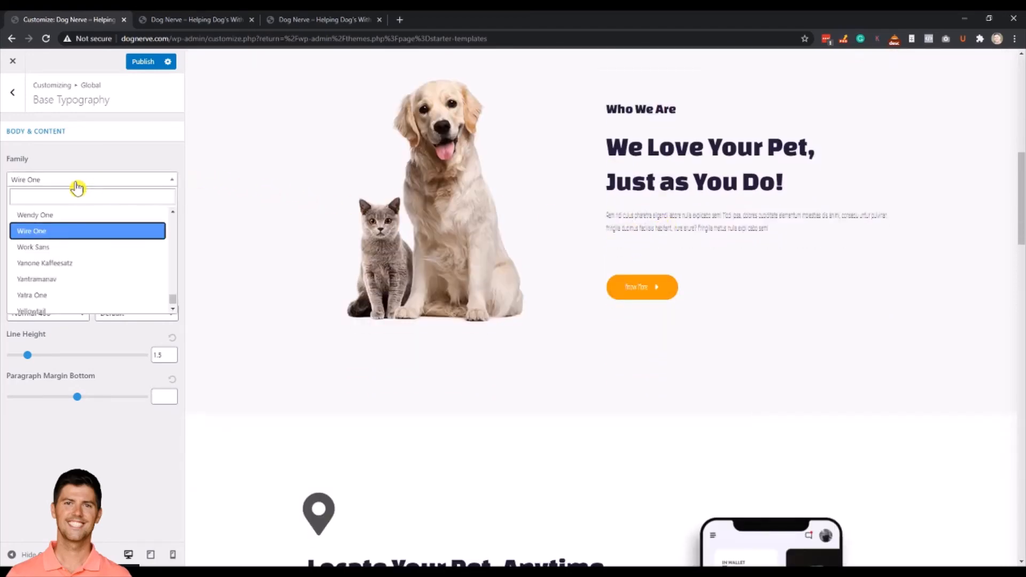
left_click(55, 247)
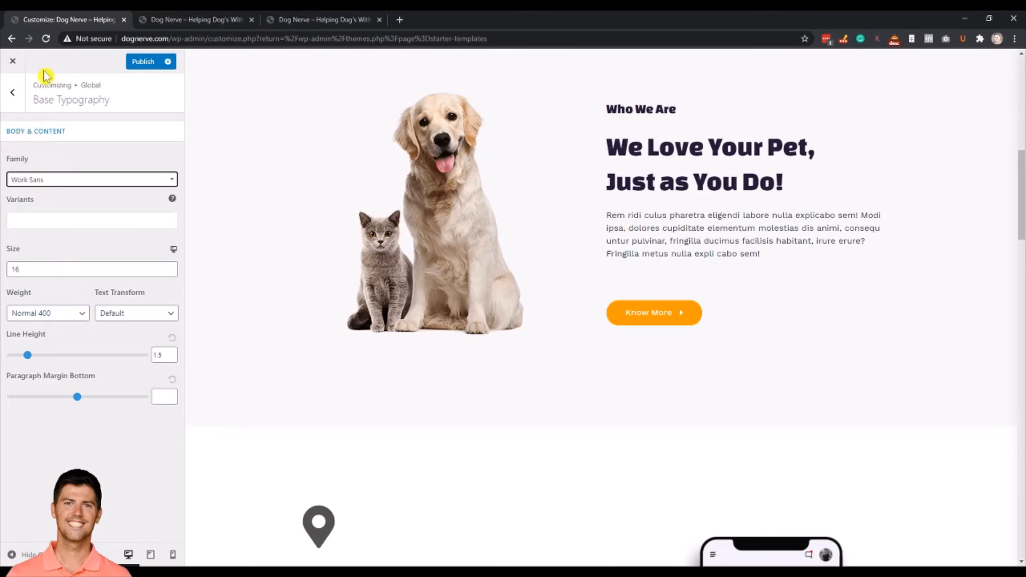
Try Chakra Petch as the font family for headings H1 to H6 and restore Changa One
left_click(13, 92)
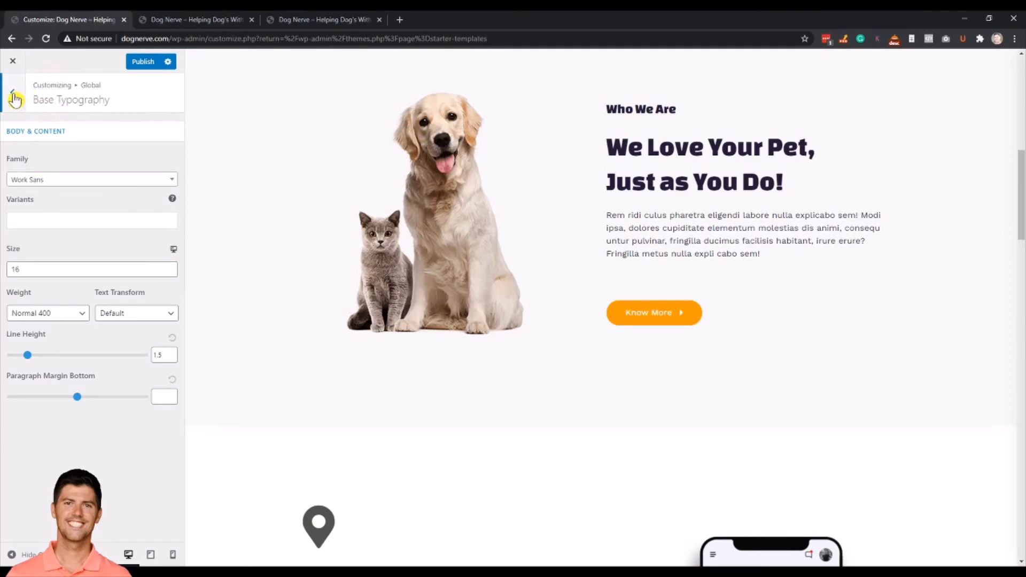
left_click(41, 159)
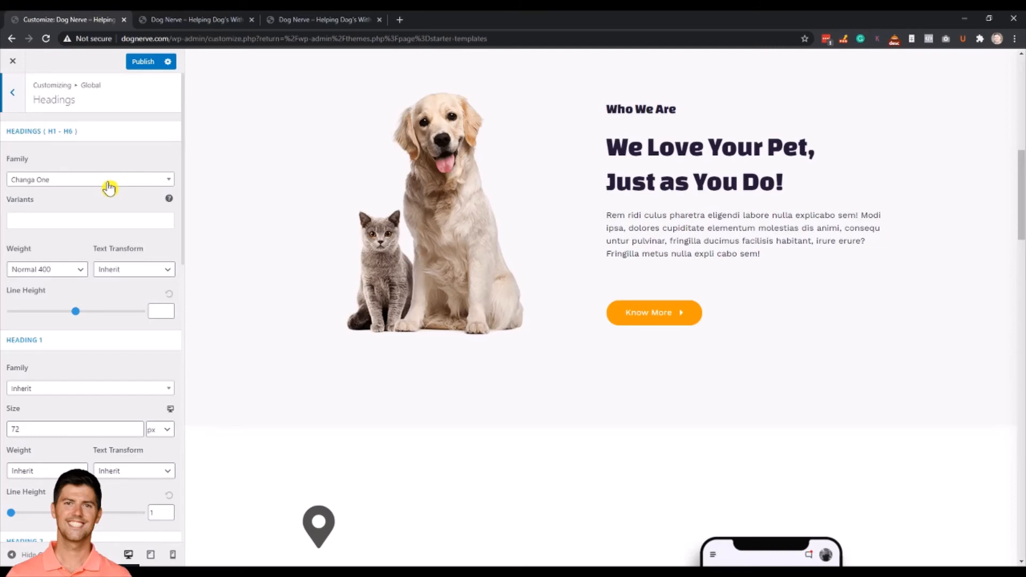
left_click(107, 181)
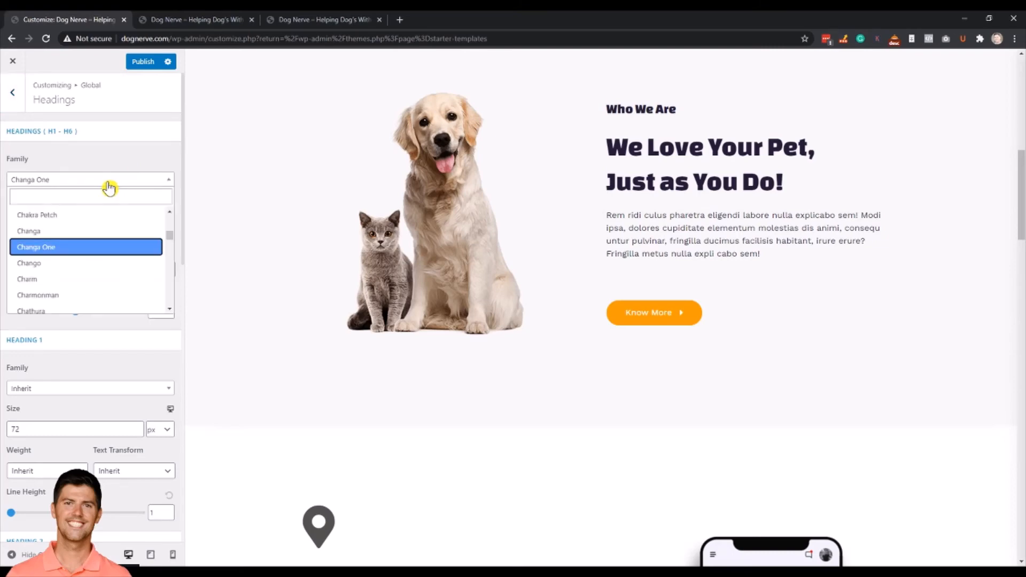
left_click(74, 216)
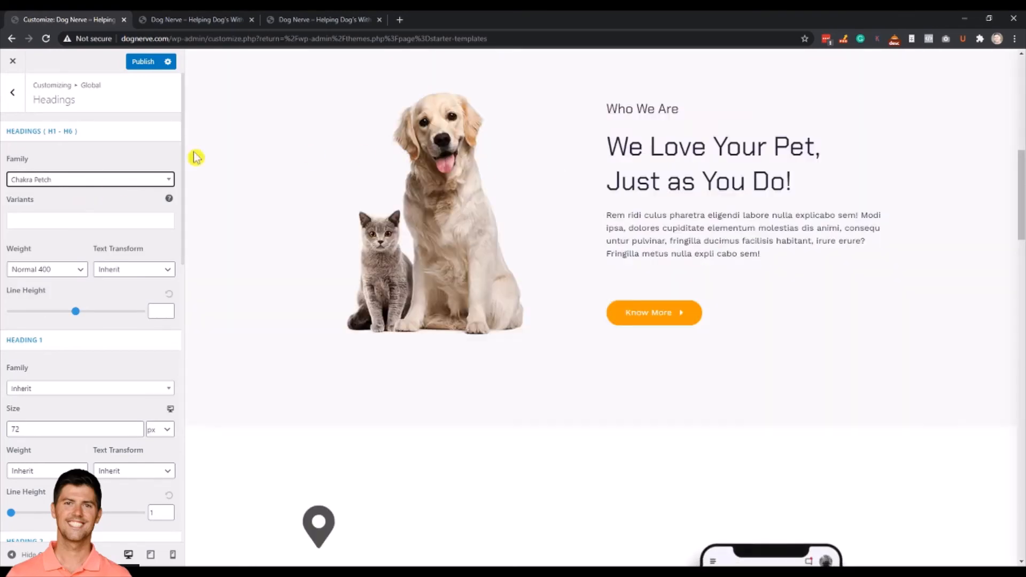
left_click(50, 182)
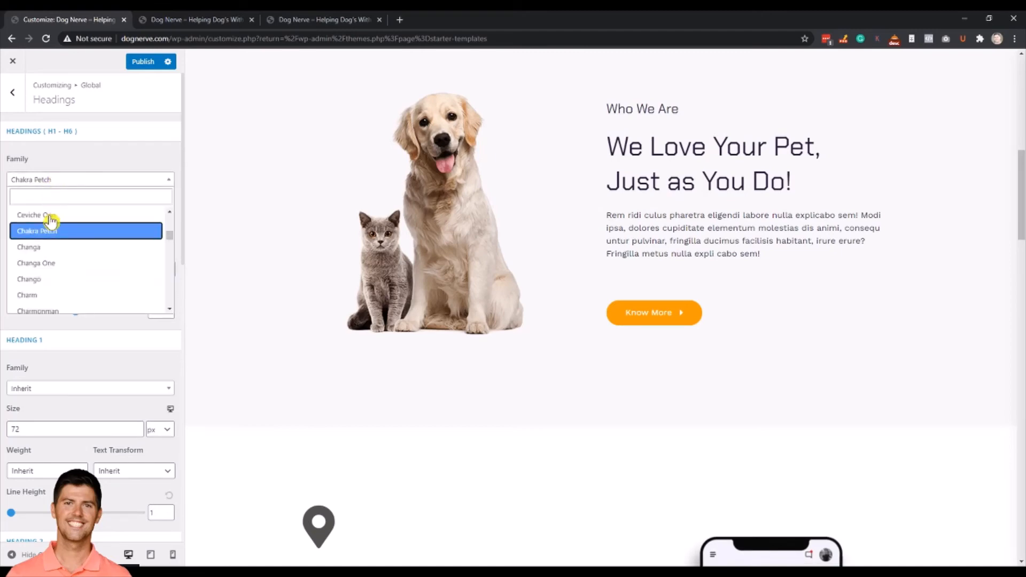
left_click(50, 267)
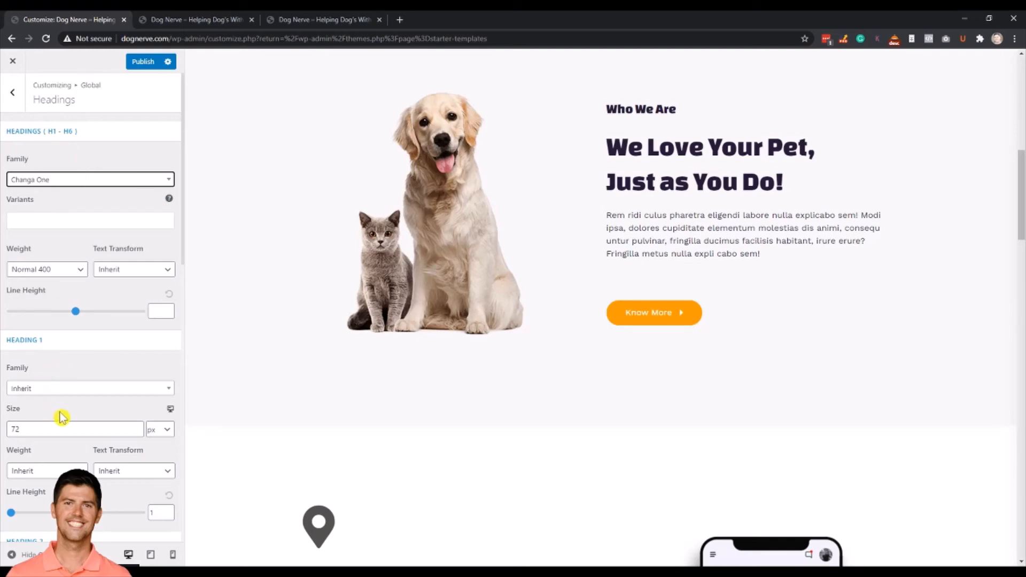
Review the individual font family, size, weight and line height settings for Heading 1 through Heading 6
scroll(68, 416, "down", 2)
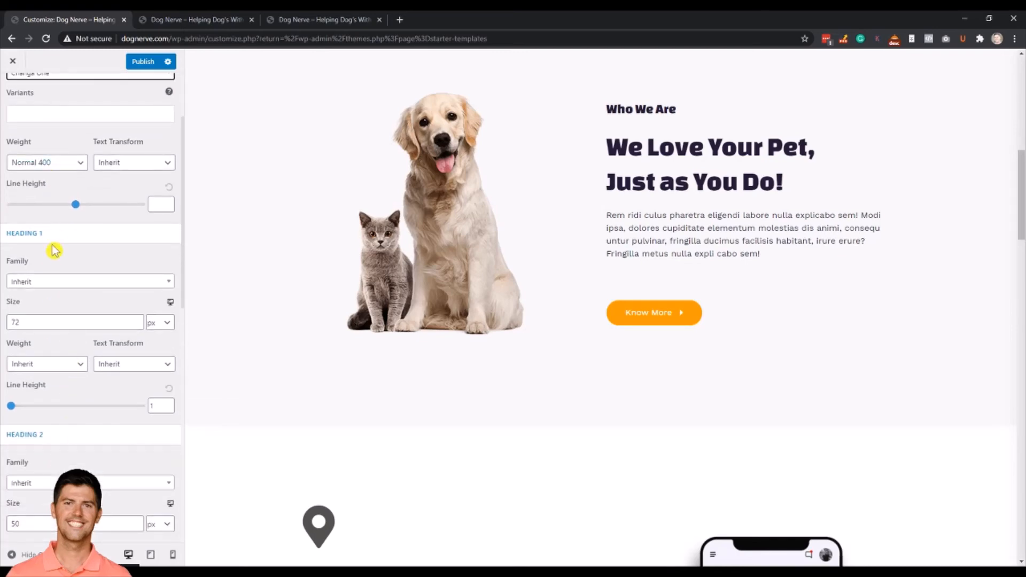
scroll(42, 450, "down", 4)
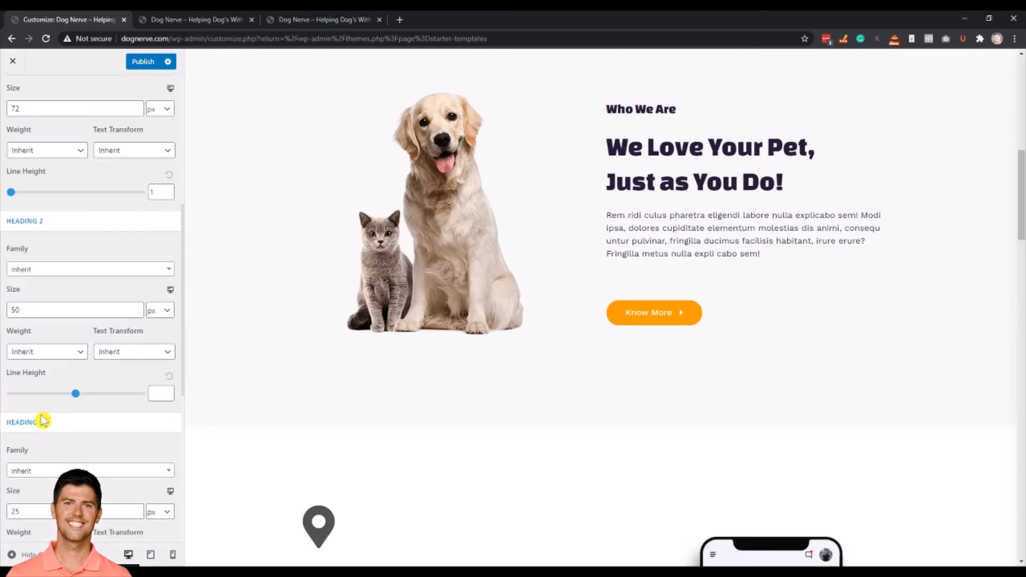
scroll(45, 443, "down", 2)
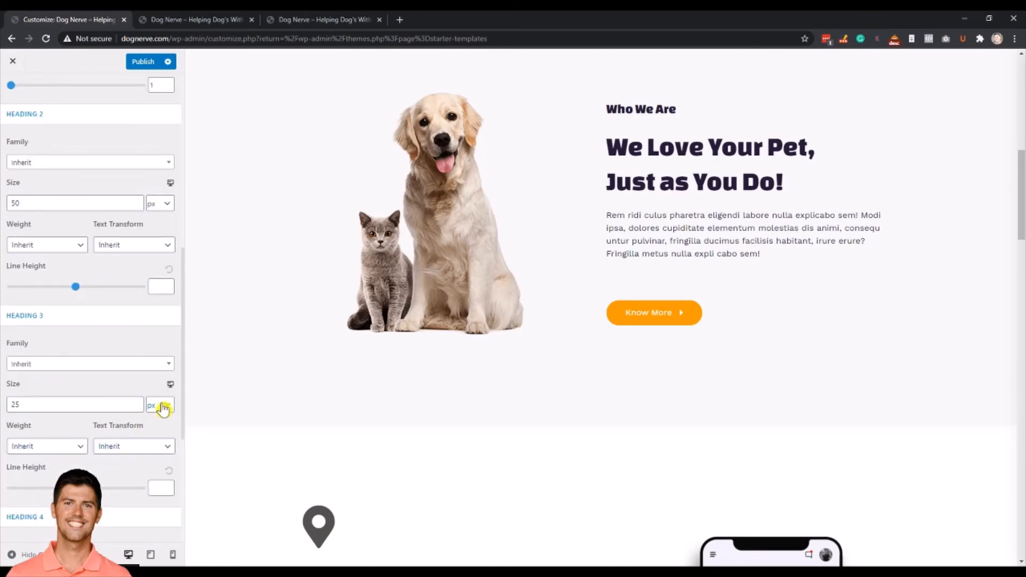
scroll(78, 459, "down", 4)
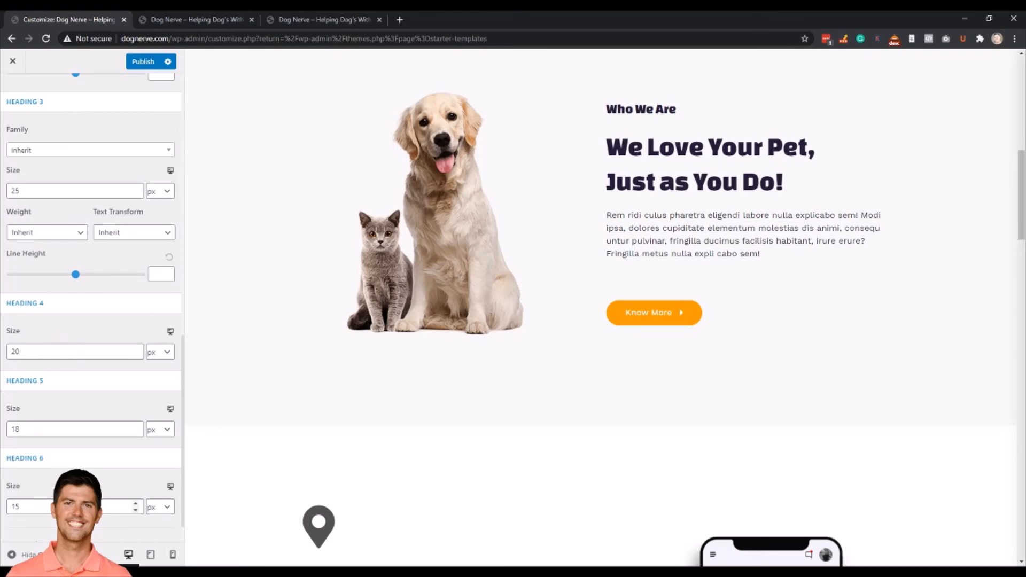
scroll(50, 320, "up", 6)
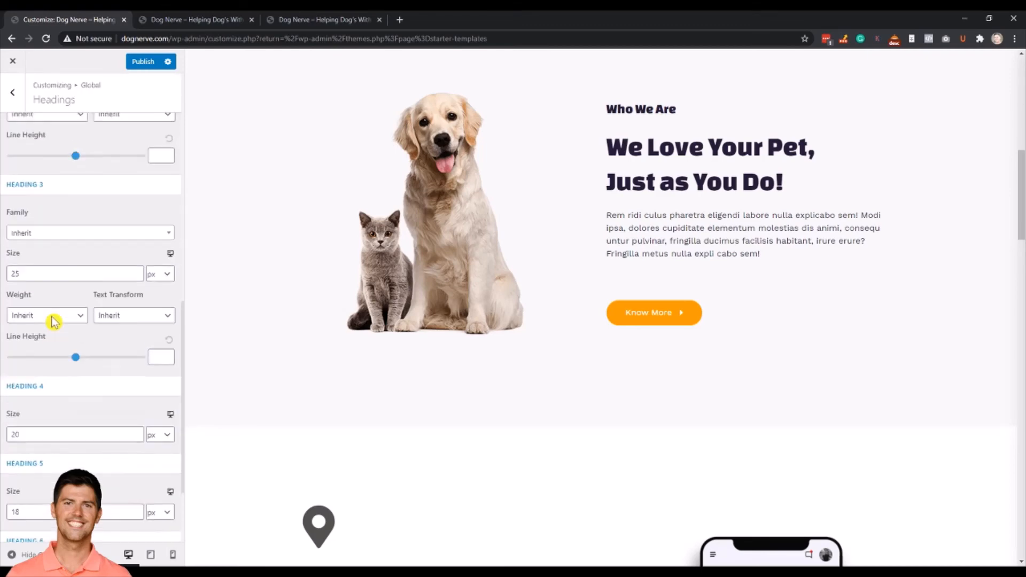
scroll(47, 289, "up", 5)
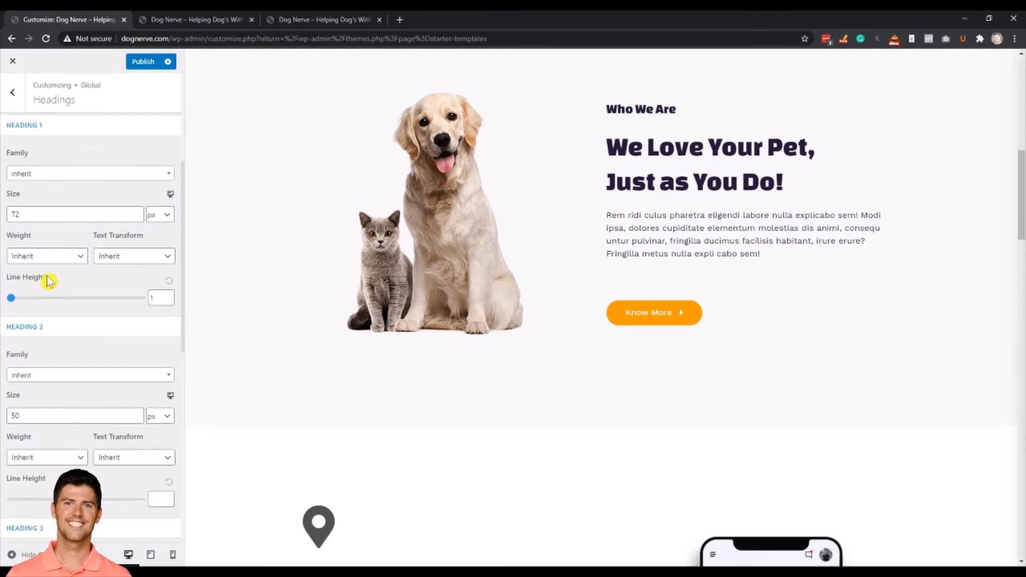
Review the global Base Colors for text, theme, links and headings, and compare them with the homepage preview
left_click(13, 92)
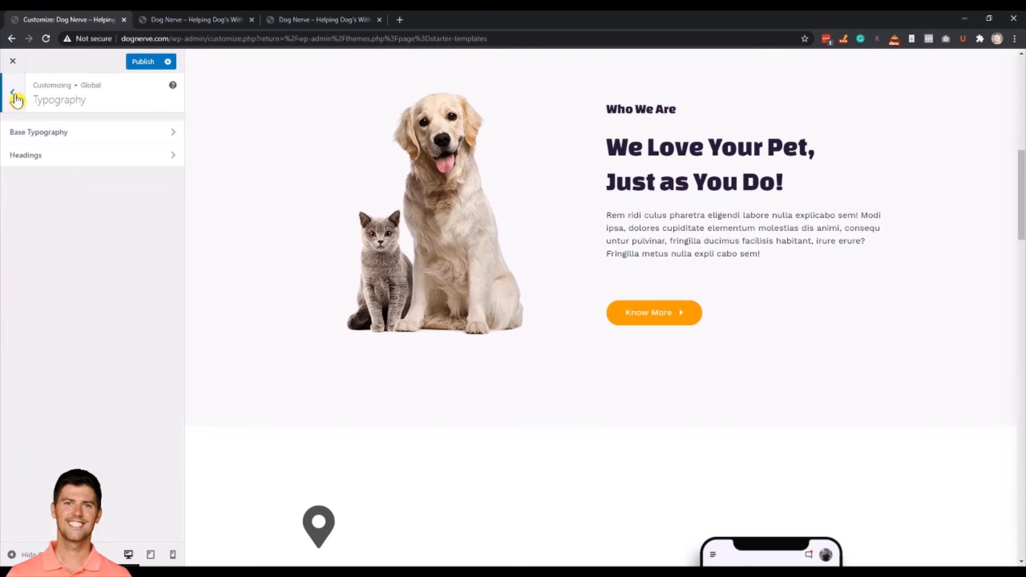
left_click(13, 95)
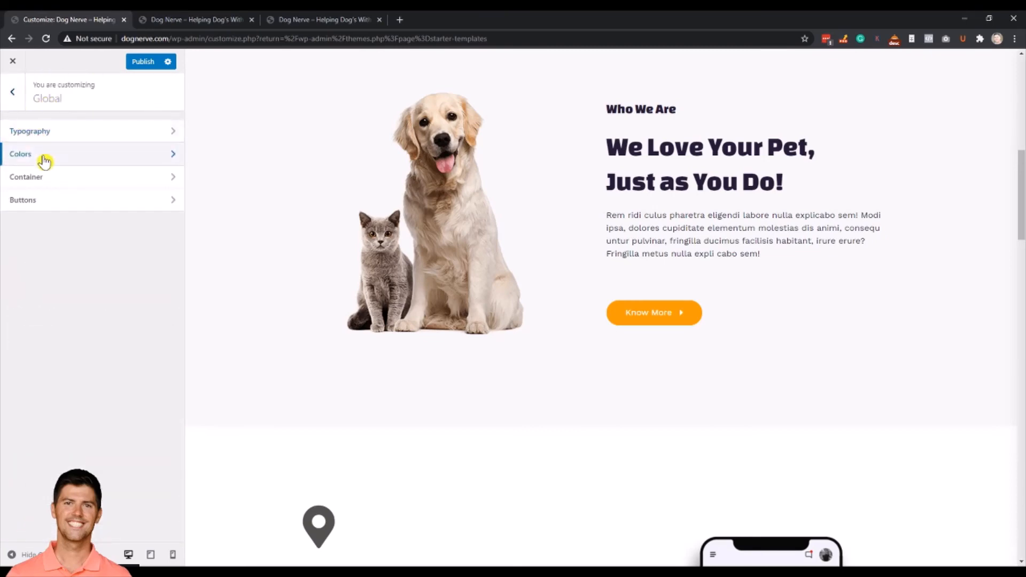
left_click(41, 155)
left_click(49, 138)
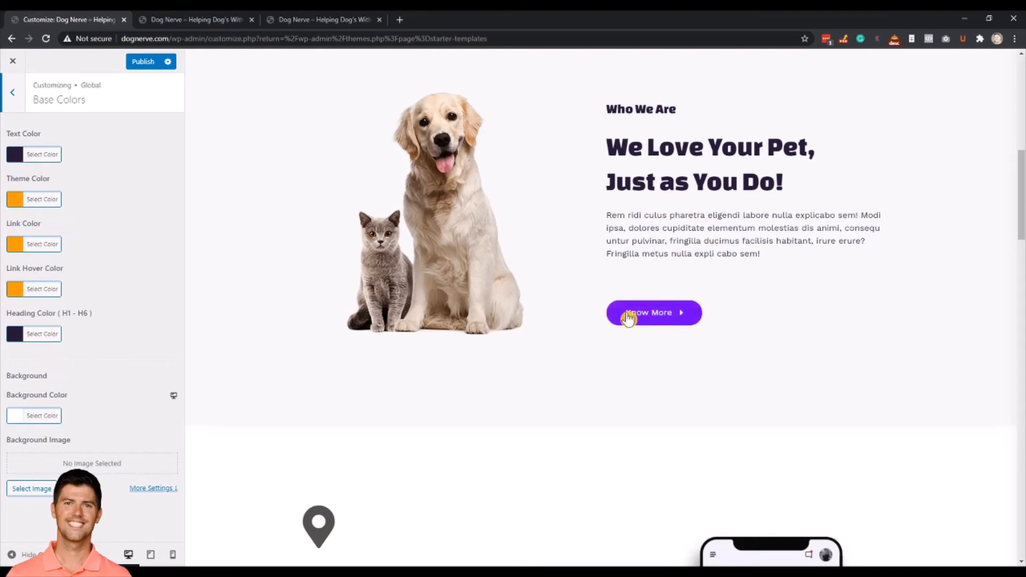
scroll(294, 280, "up", 10)
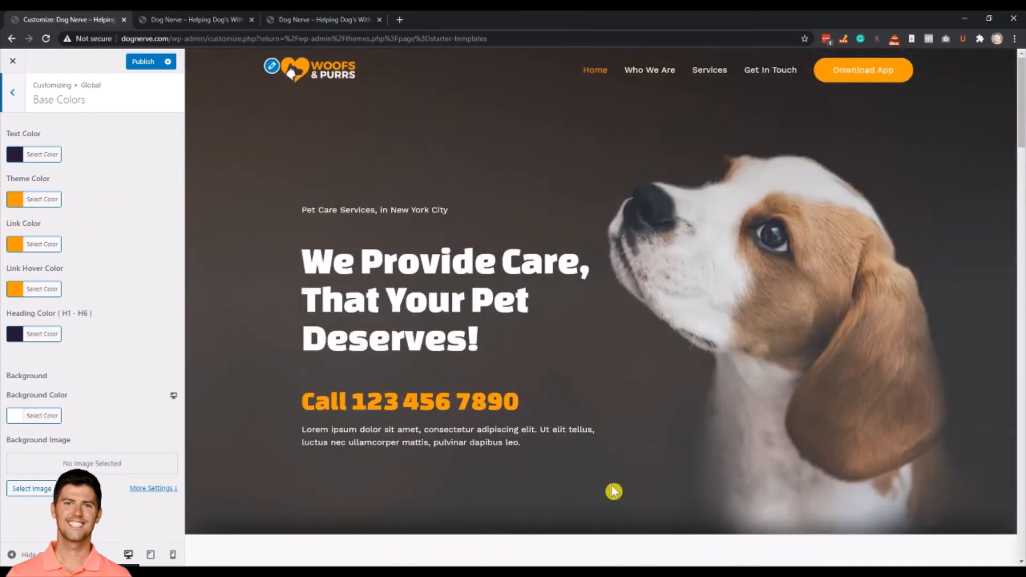
left_click(13, 93)
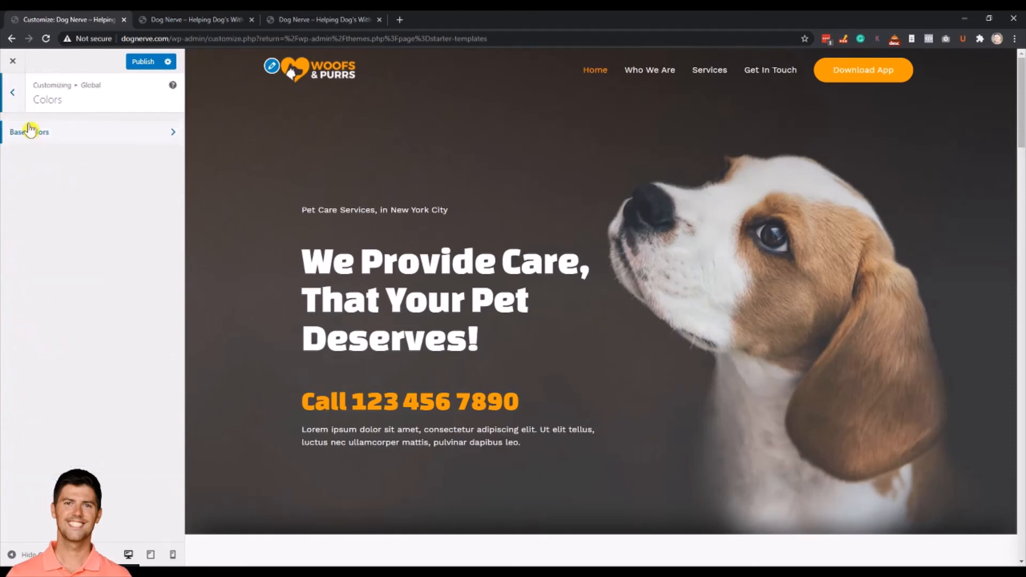
left_click(16, 94)
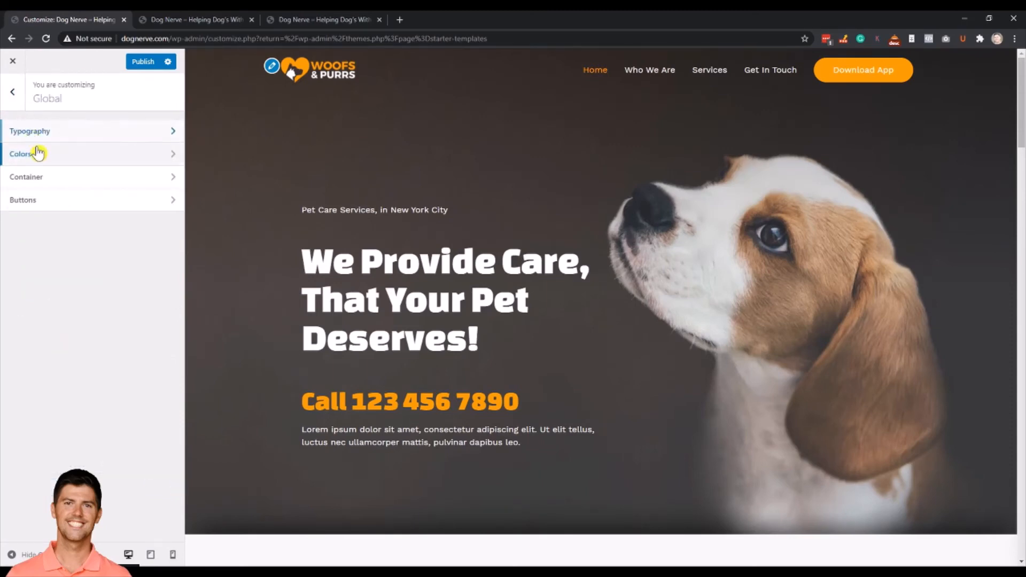
Review the global Container settings, including the options for the Layout setting
left_click(35, 179)
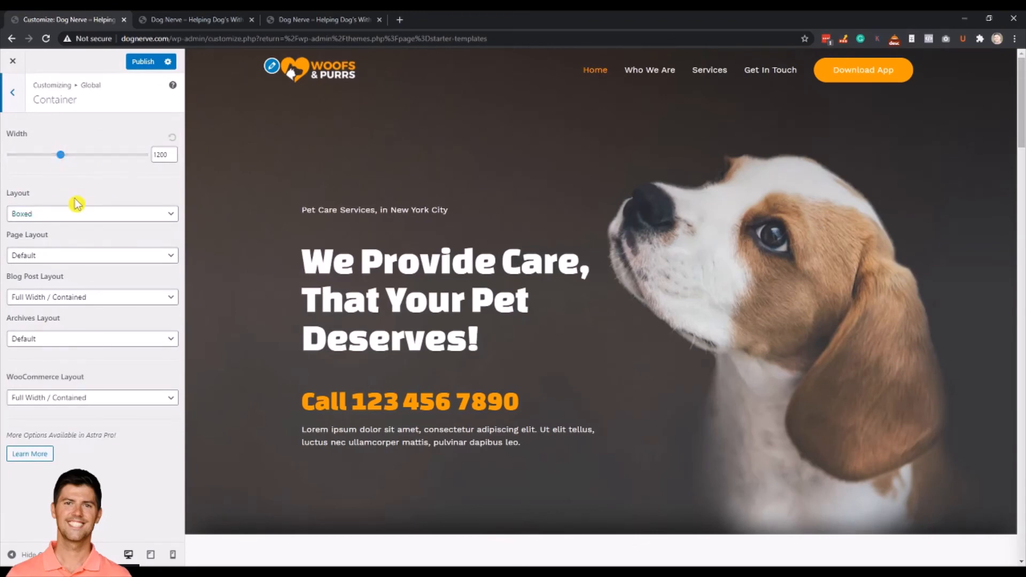
left_click(45, 218)
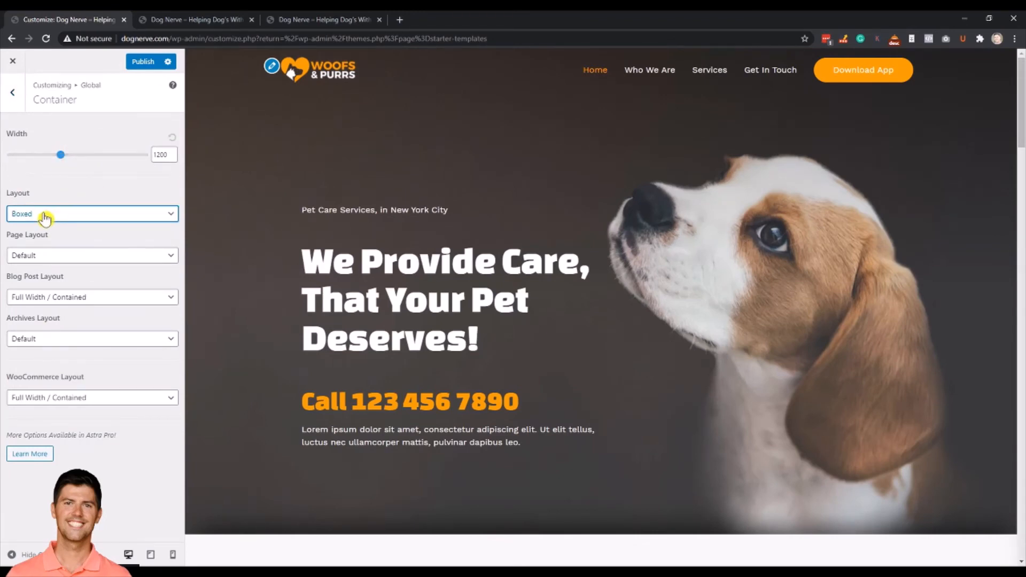
left_click(35, 191)
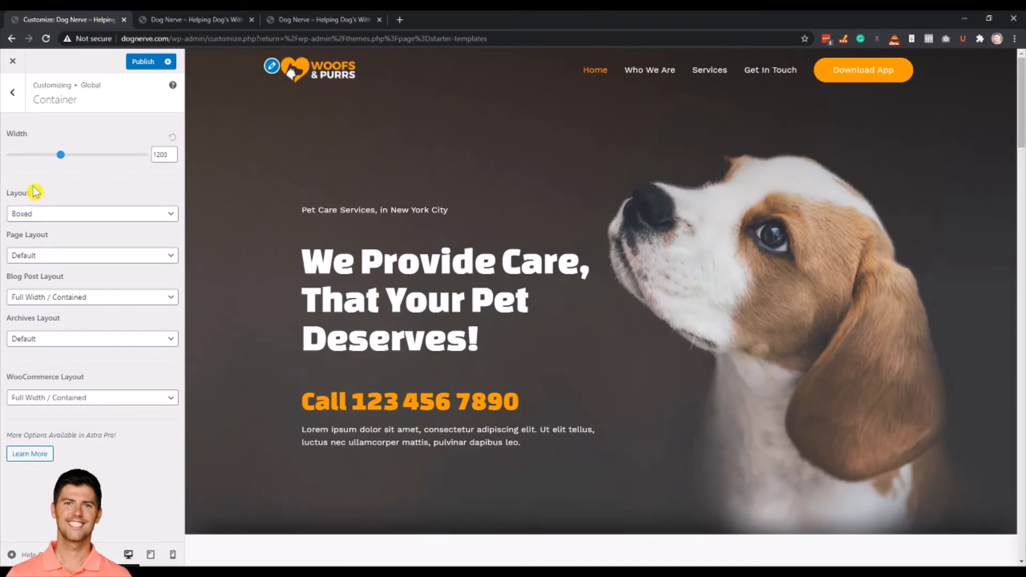
left_click(13, 96)
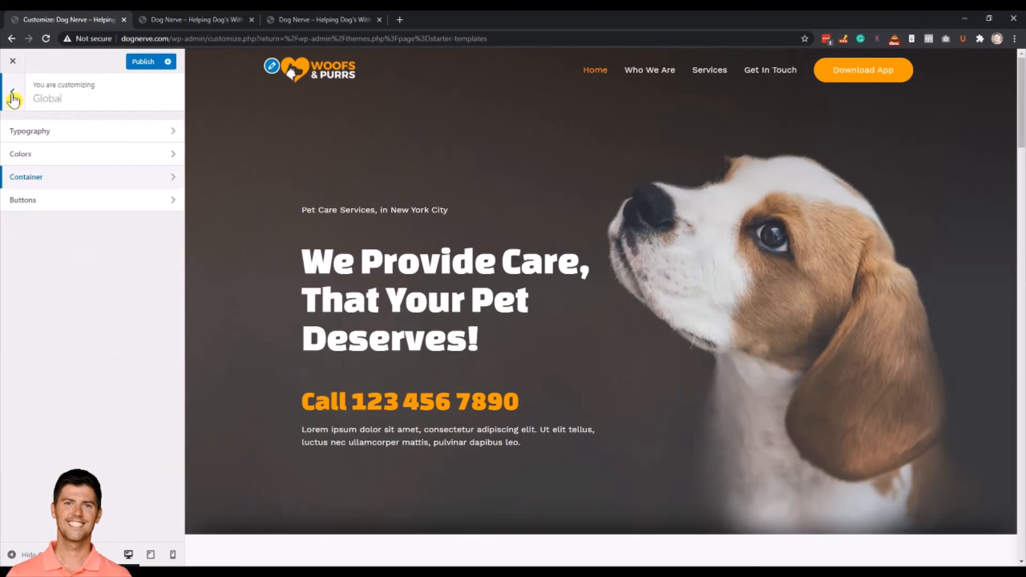
Review the global button text and background colors and check the Know More button's hover effect in the preview
left_click(37, 201)
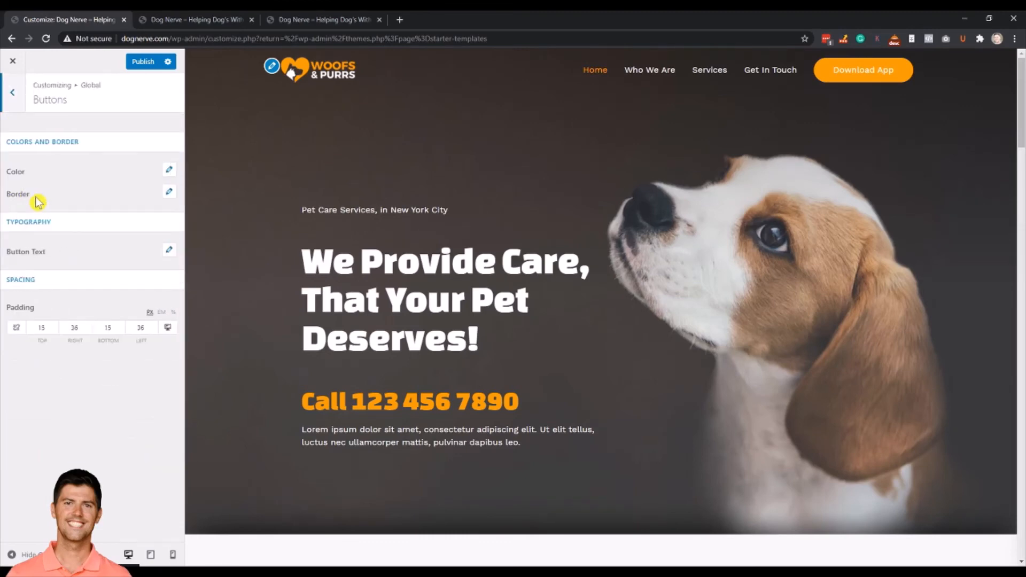
left_click(168, 175)
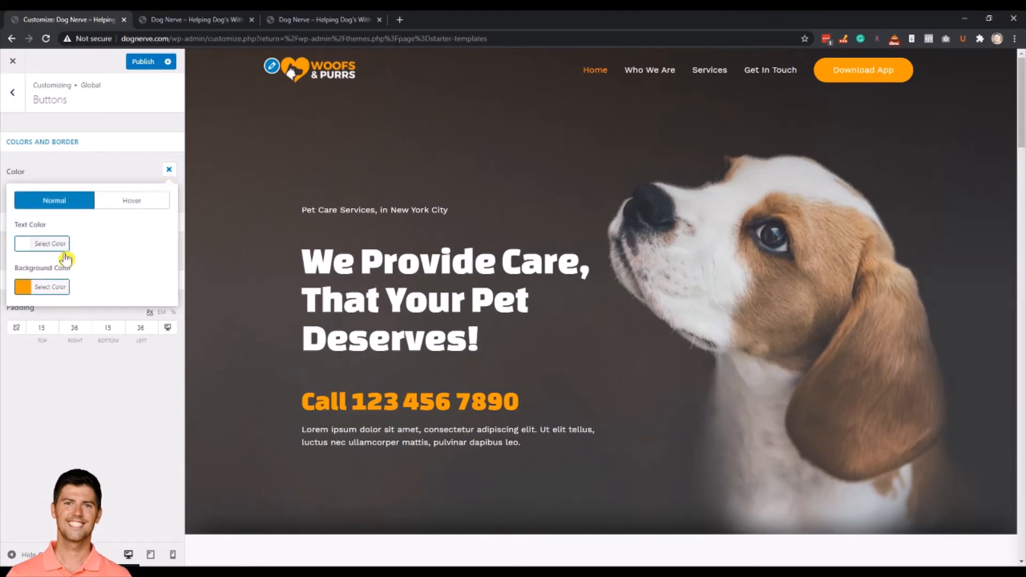
left_click(87, 365)
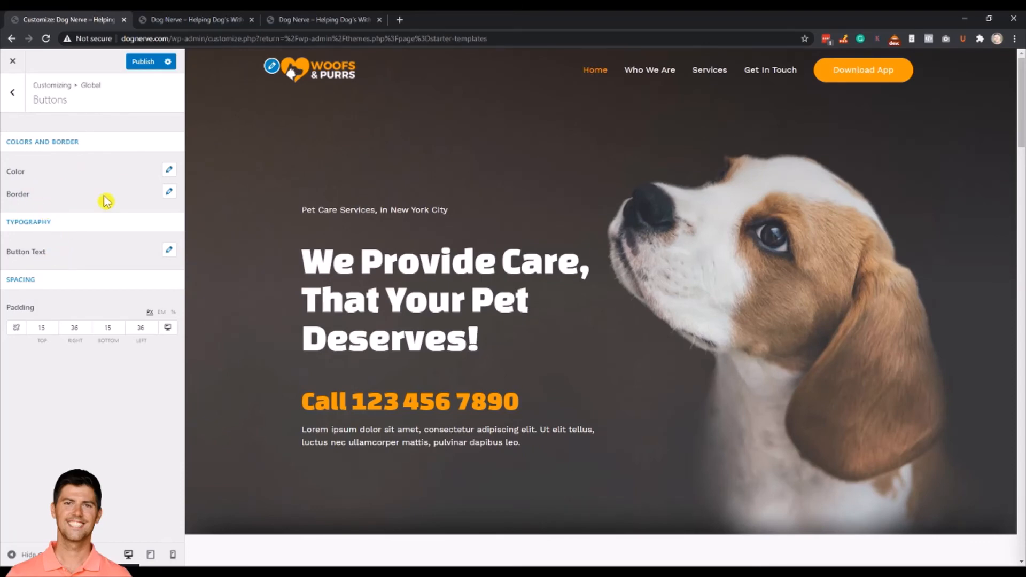
scroll(524, 383, "down", 10)
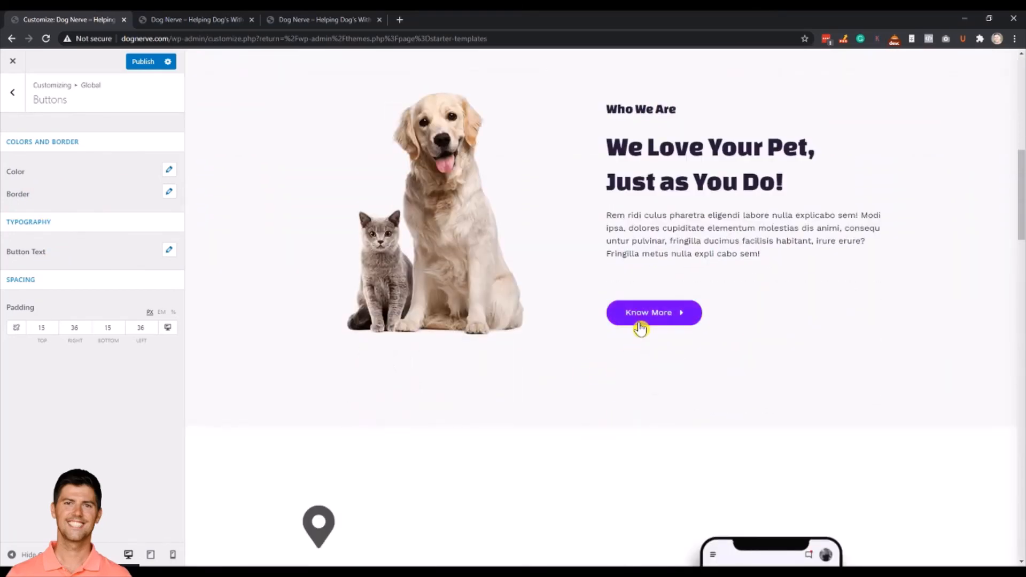
left_click(14, 97)
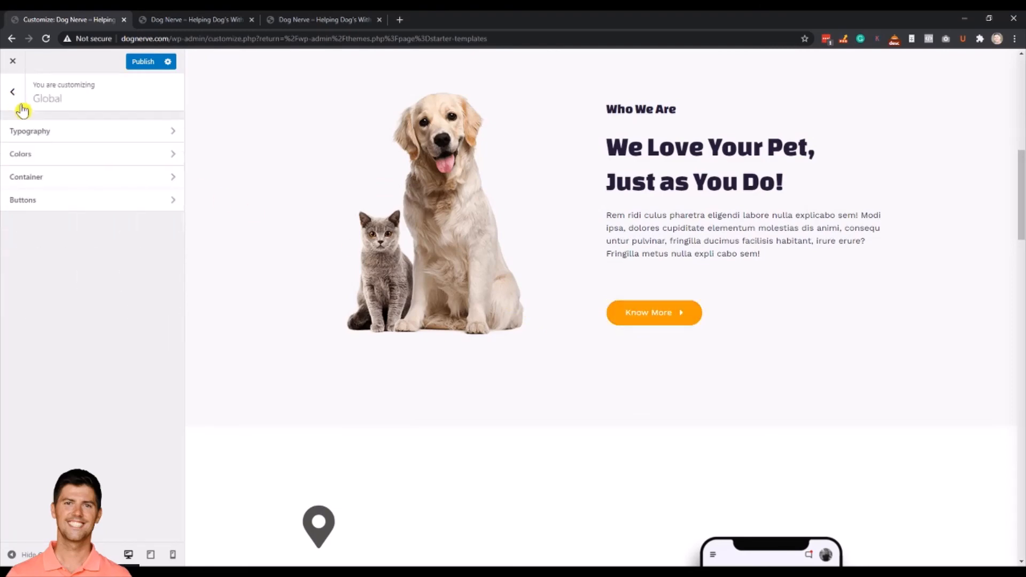
Check the Base Colors again for a setting that controls the button hover color
left_click(42, 156)
left_click(51, 138)
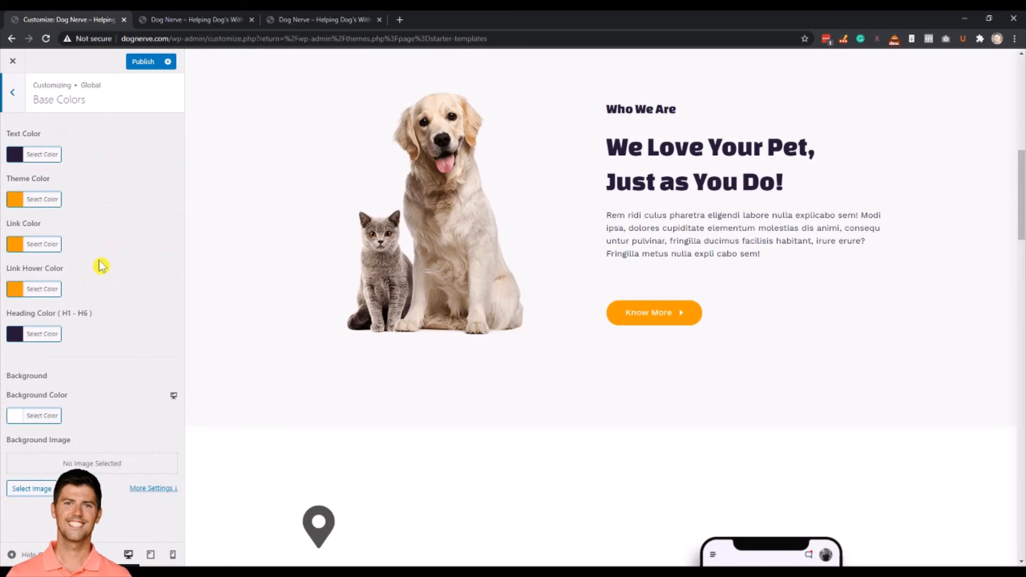
left_click(15, 96)
left_click(17, 97)
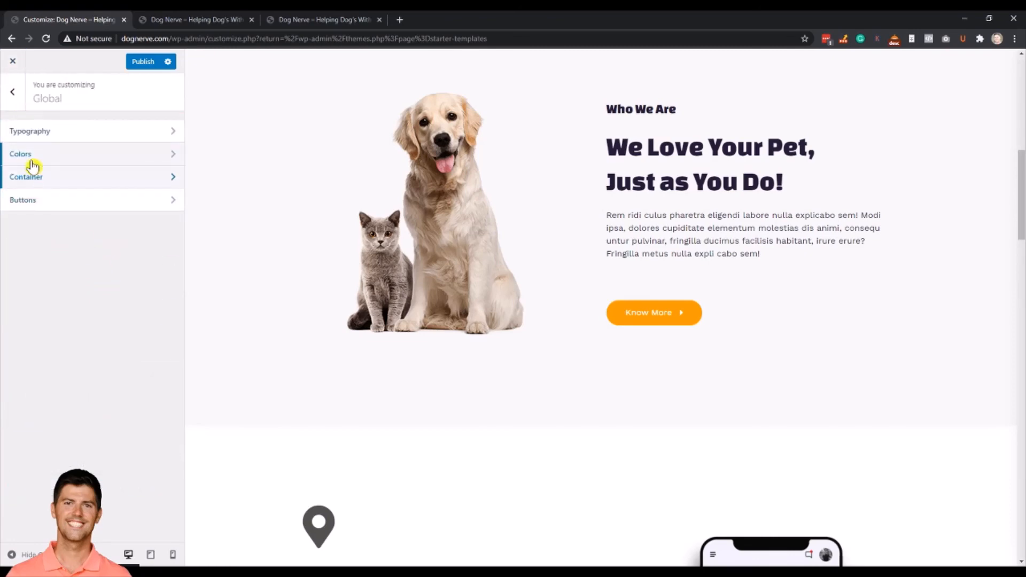
Try black (#000000) and orange (#dd9933) as the hover background color for the global buttons
left_click(45, 201)
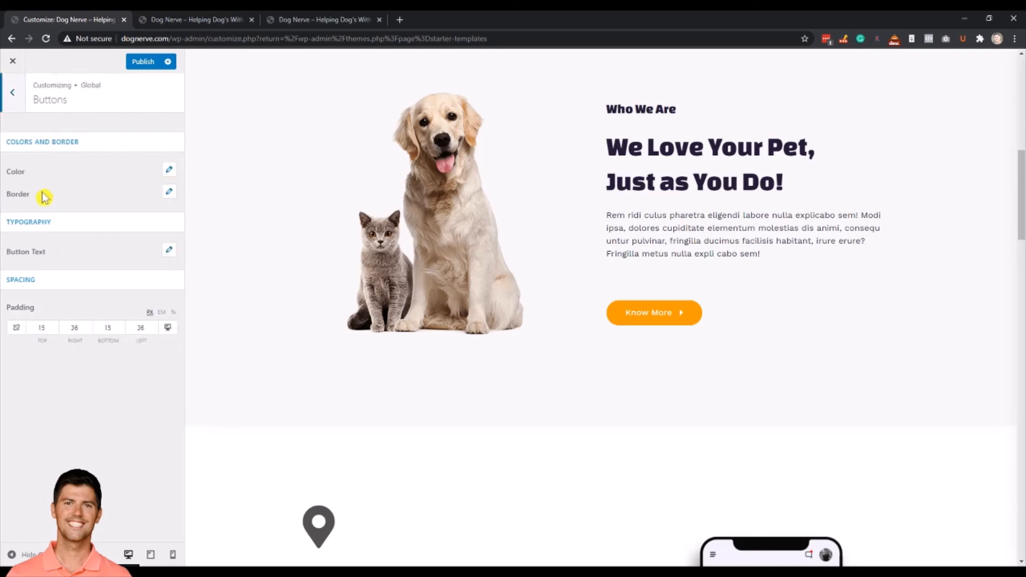
left_click(169, 175)
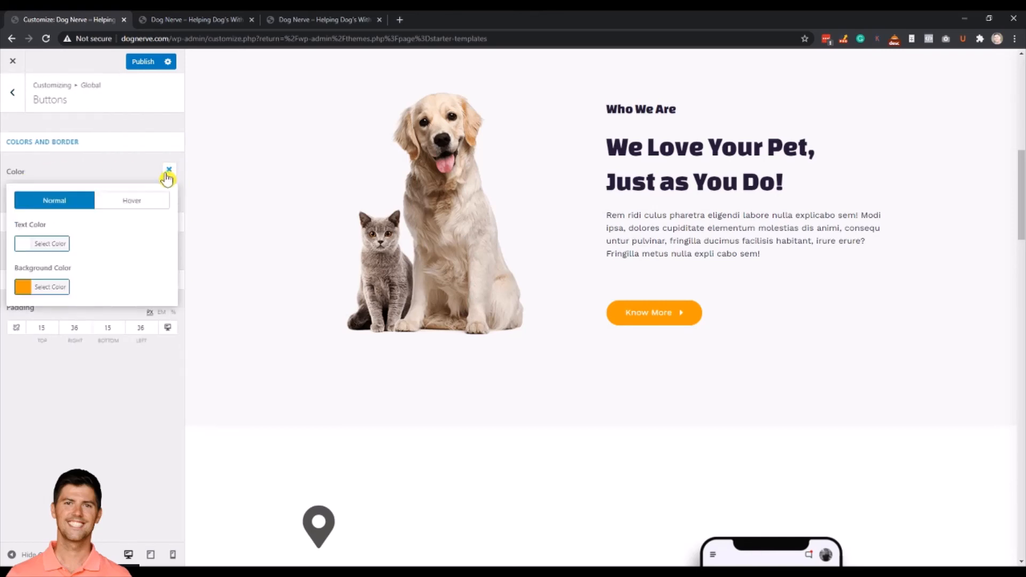
left_click(110, 209)
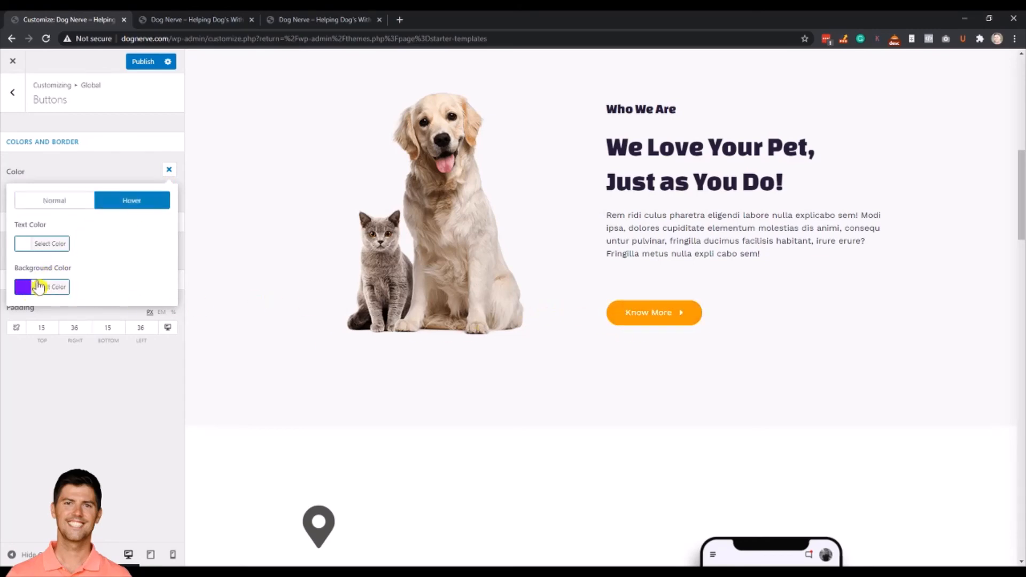
left_click(25, 291)
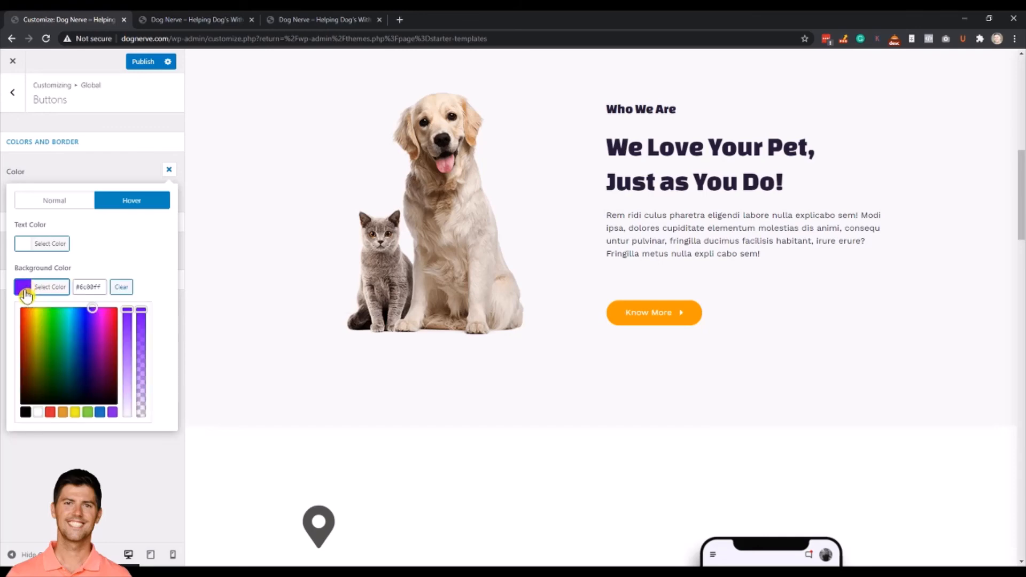
left_click(25, 412)
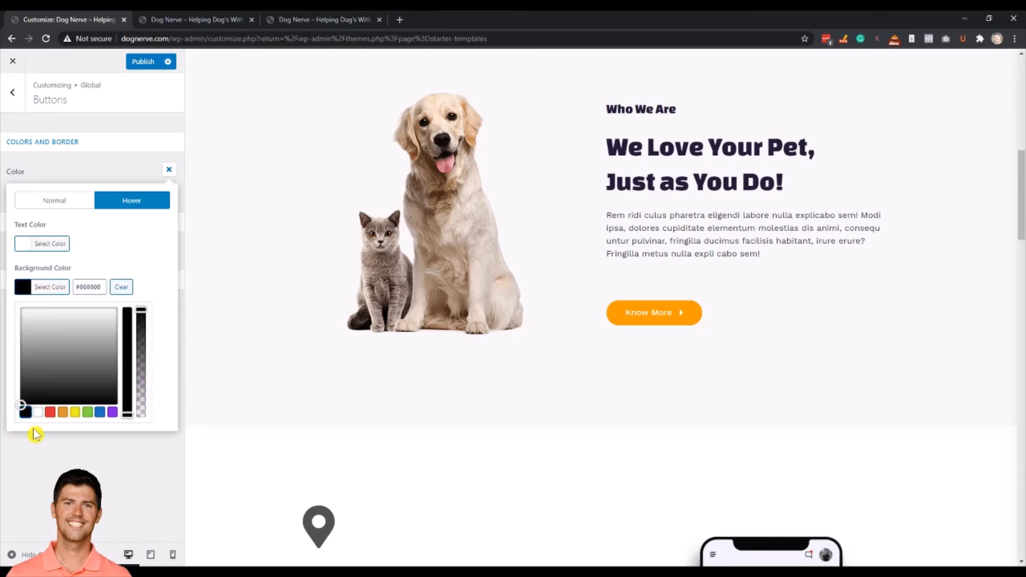
left_click(62, 413)
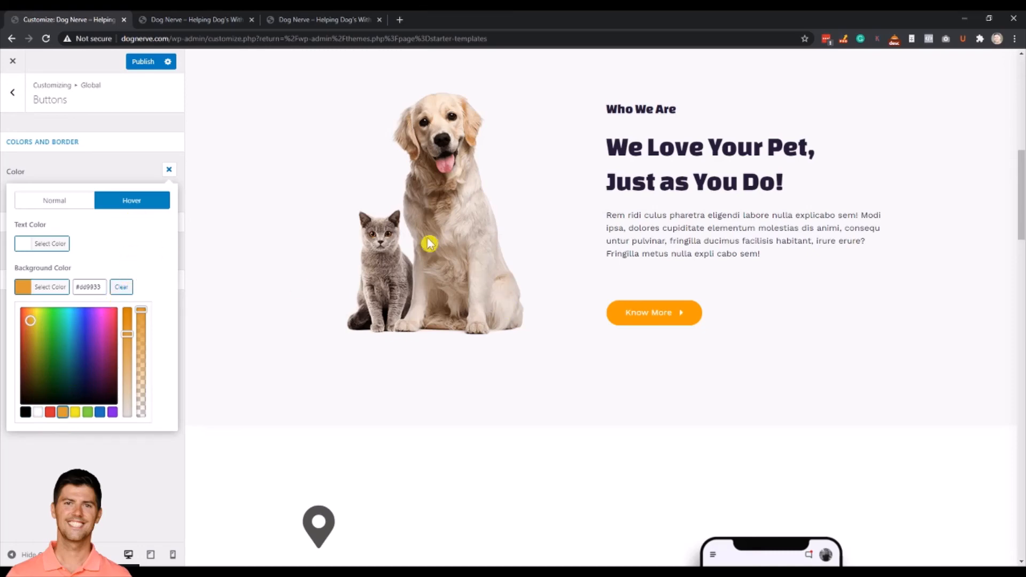
left_click(146, 523)
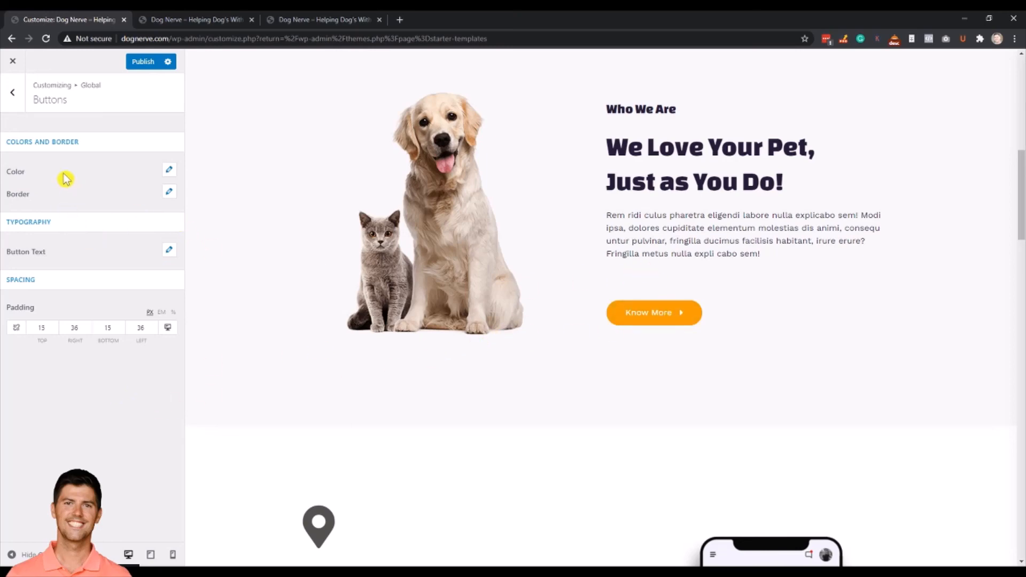
Set the global buttons' hover background color to purple (#8224e3)
left_click(169, 176)
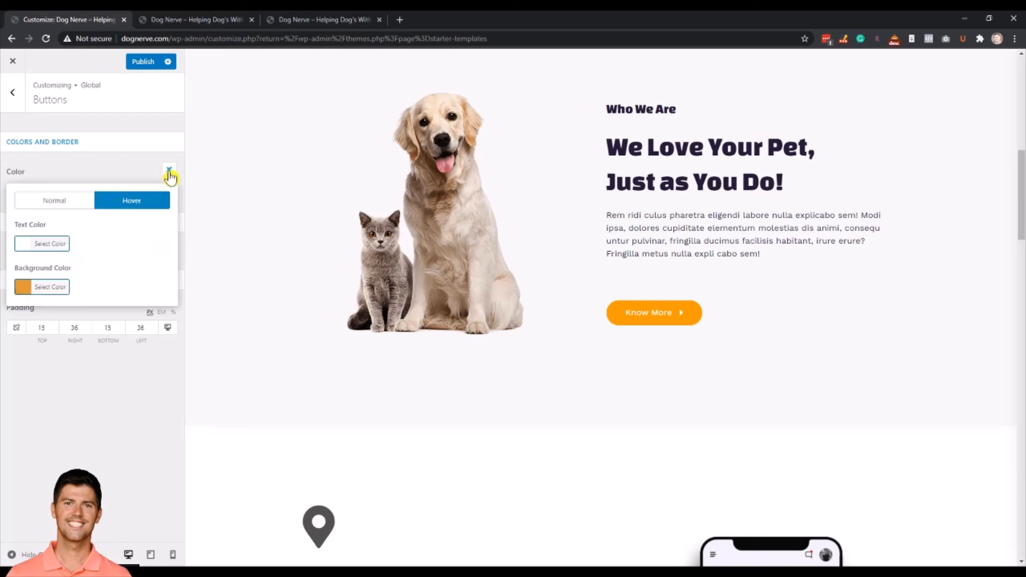
left_click(56, 284)
left_click(111, 412)
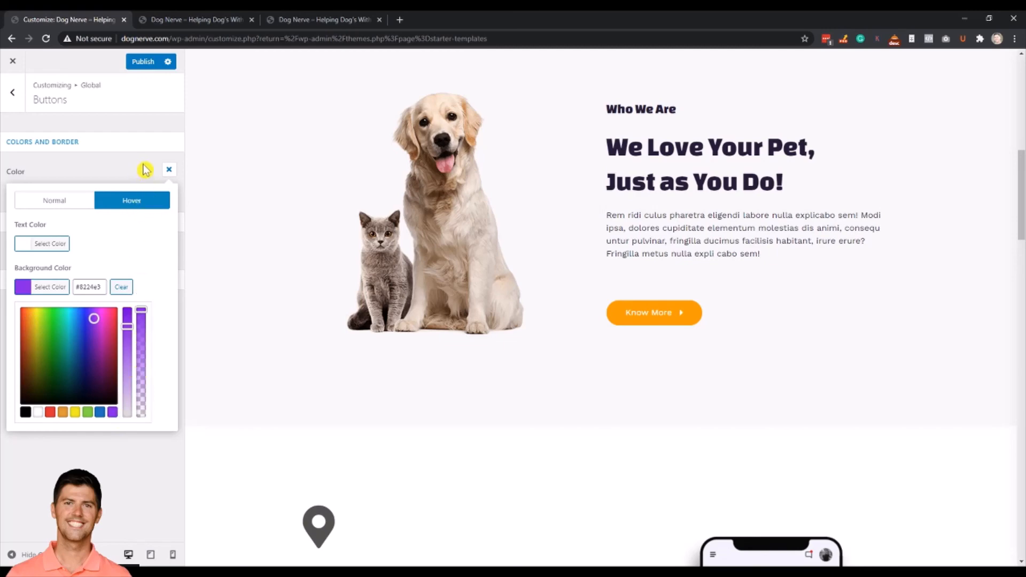
left_click(144, 170)
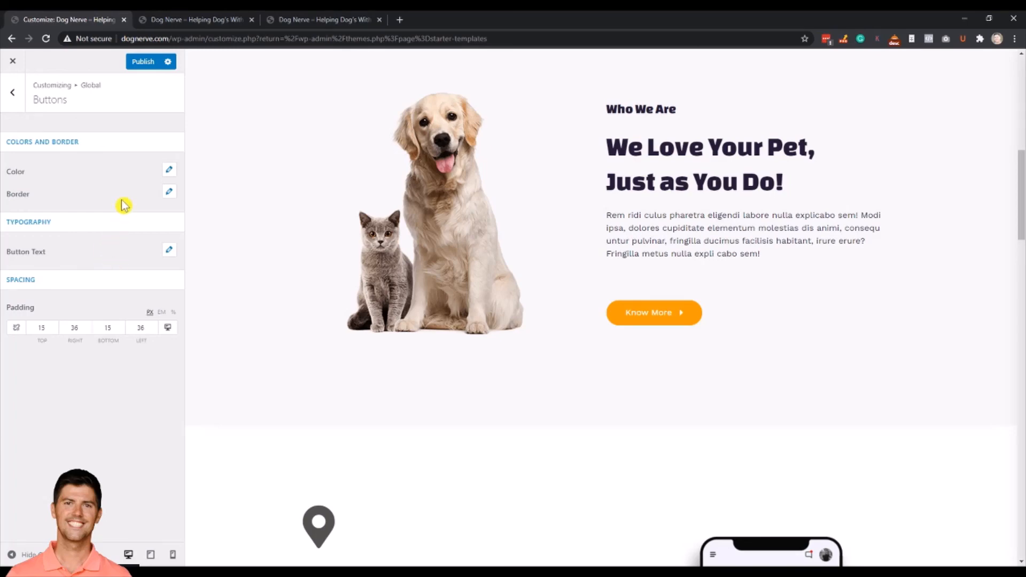
Look over the hero and Who We Are sections of the homepage in the customizer preview
scroll(522, 351, "up", 4)
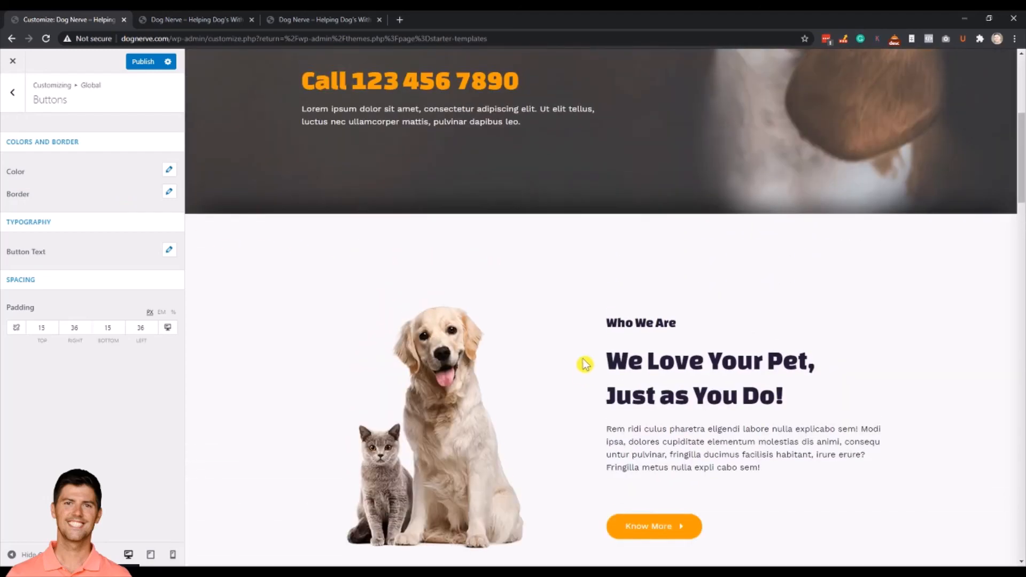
scroll(586, 364, "up", 5)
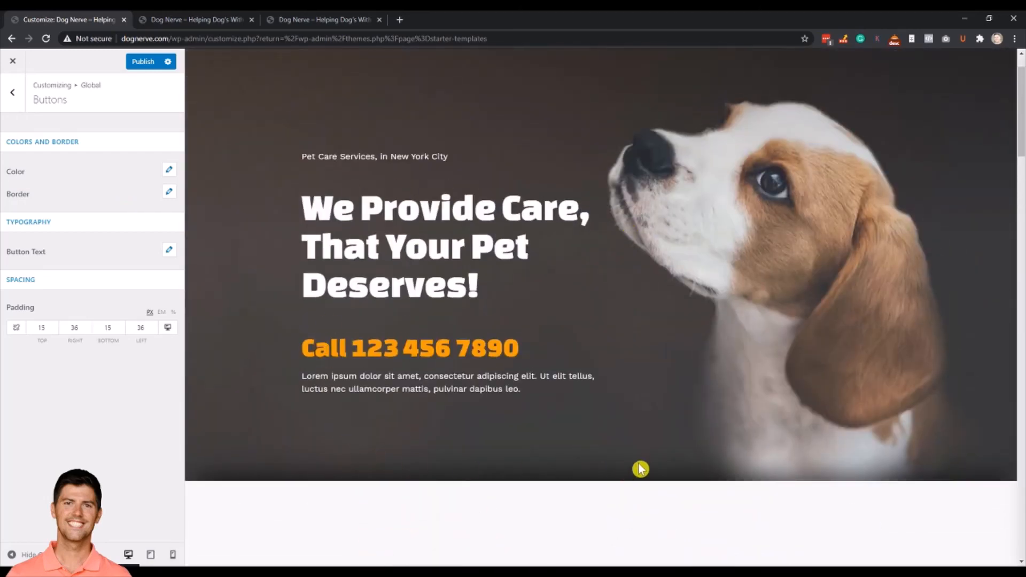
scroll(641, 469, "down", 7)
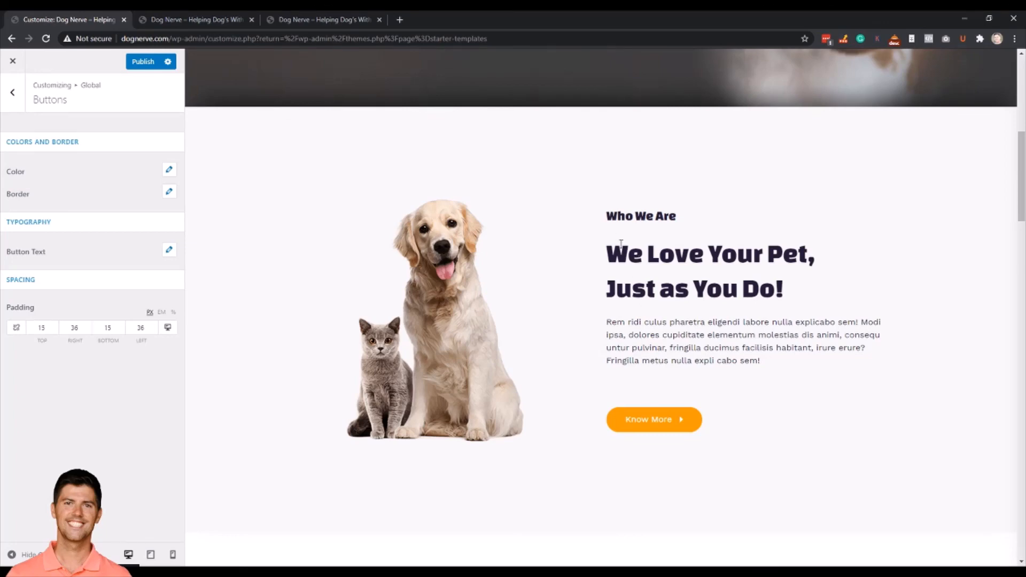
scroll(605, 236, "up", 8)
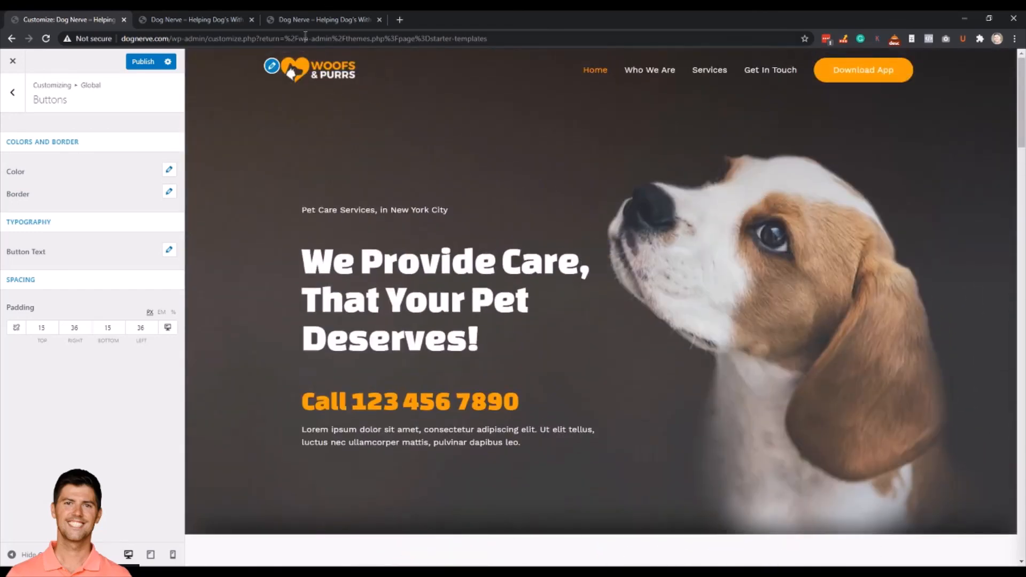
Switch to the live Dog Nerve site with the imported template and inspect its homepage sections
left_click(309, 21)
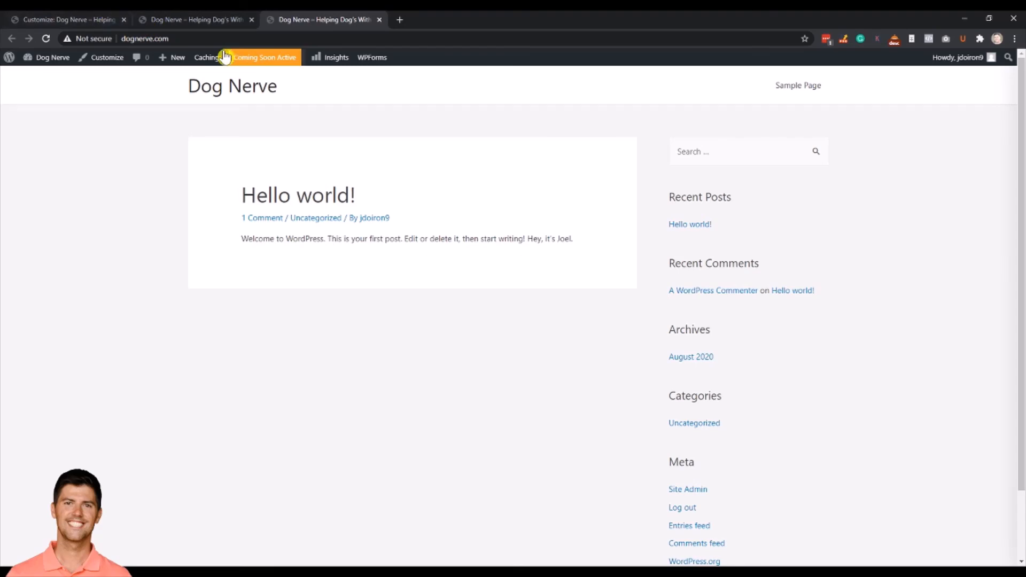
left_click(190, 23)
scroll(327, 257, "down", 10)
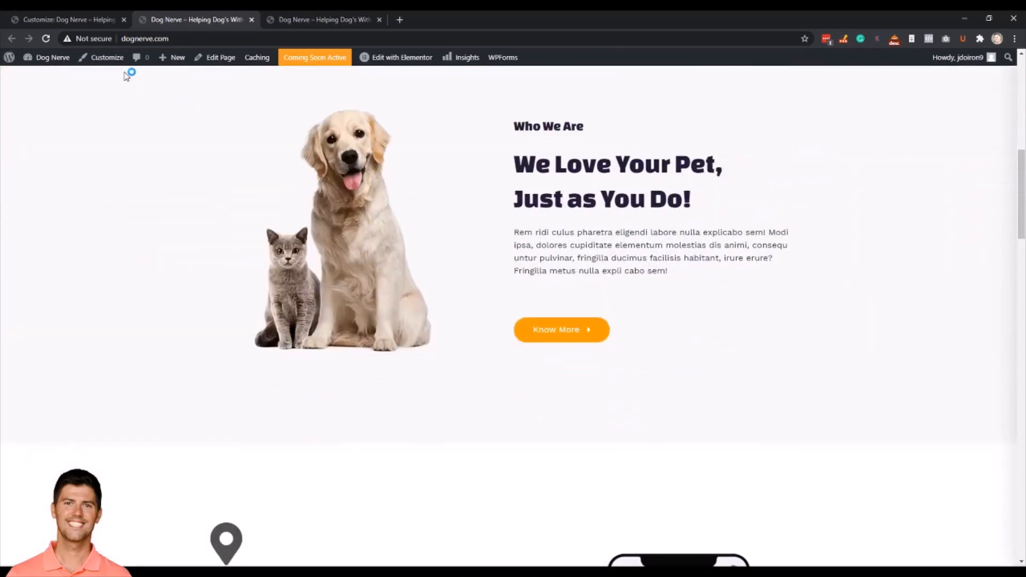
left_click(120, 63)
scroll(166, 195, "up", 8)
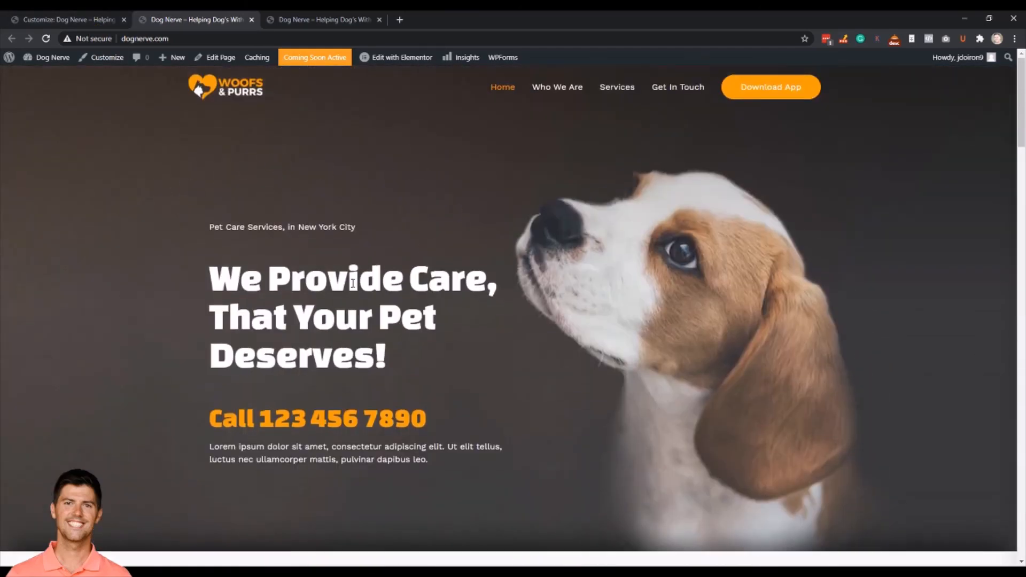